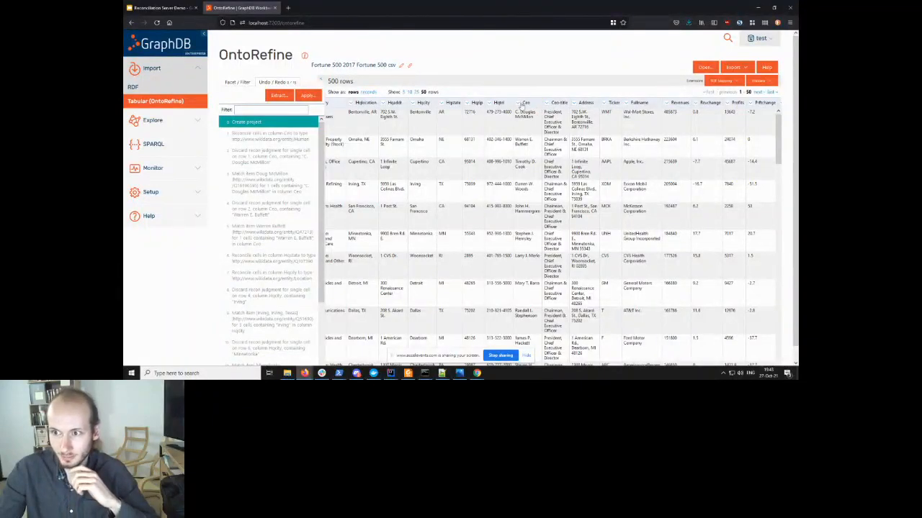
- Start reconciling the Ceo column with the People (Wikidata) service
click(518, 103)
mouse_move(540, 190)
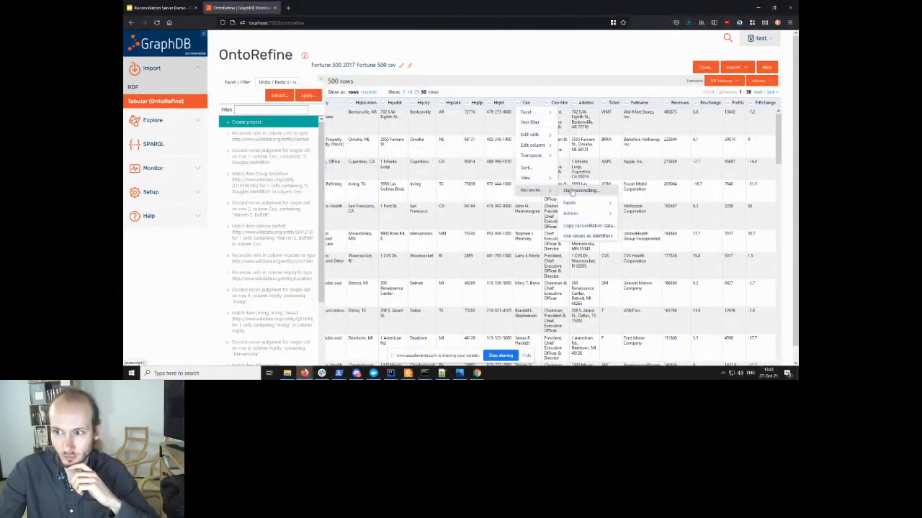
click(571, 192)
click(383, 167)
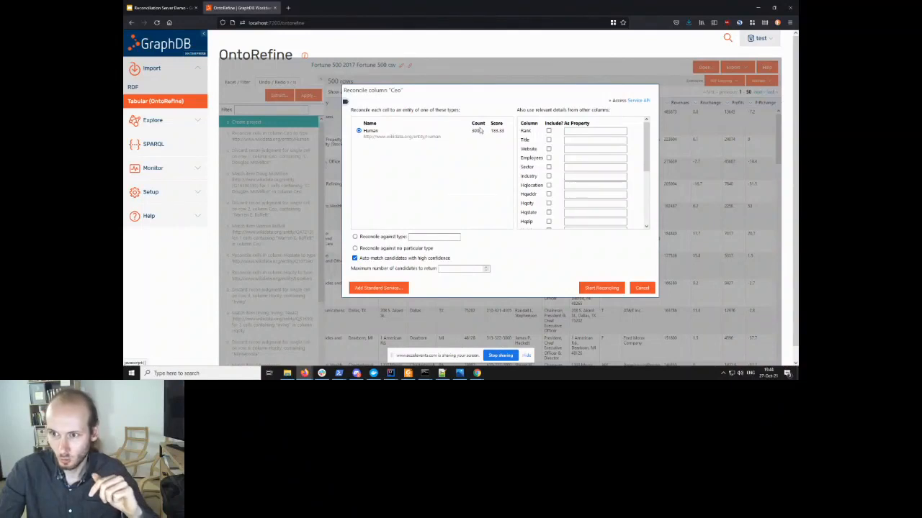
- Review the available detail columns and reconcile the Ceo cells against the Human type, auto-matching high-confidence candidates
drag(452, 89, 423, 113)
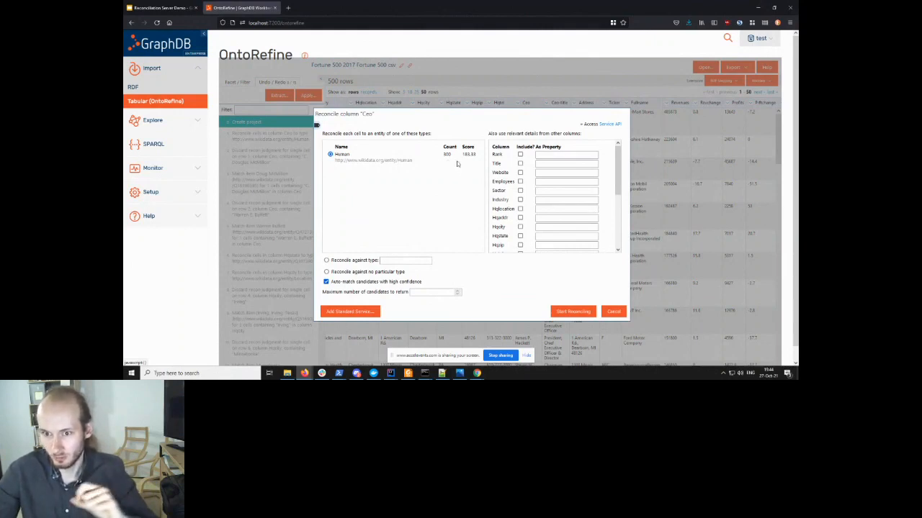
drag(466, 115, 443, 138)
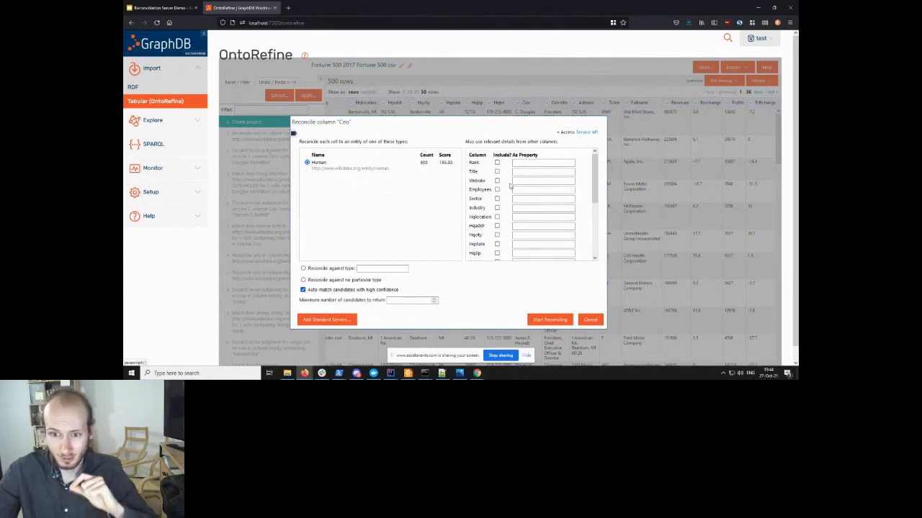
scroll(509, 186, down, 3)
scroll(516, 198, down, 1)
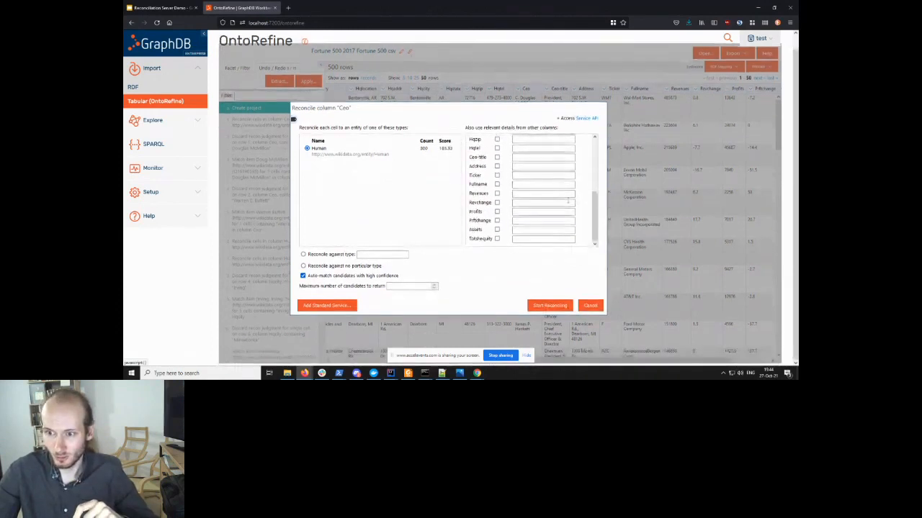
scroll(568, 202, up, 1)
scroll(563, 198, up, 2)
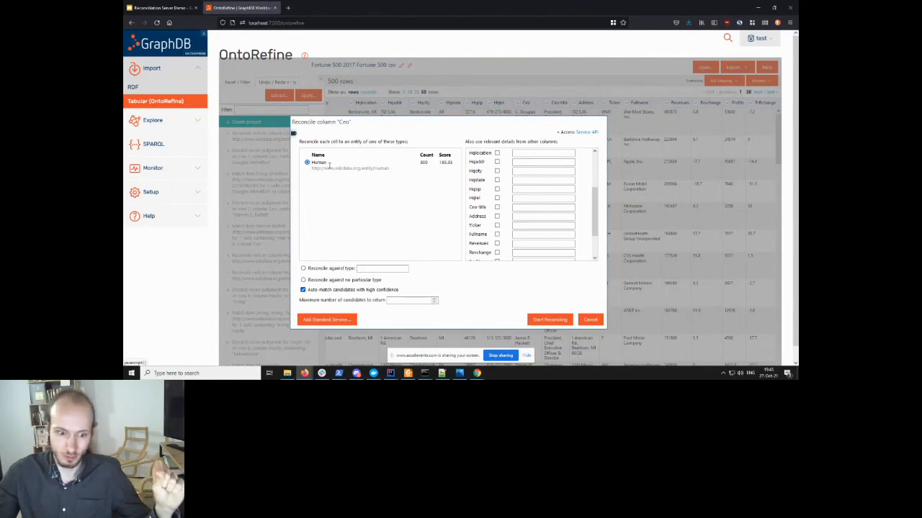
click(549, 319)
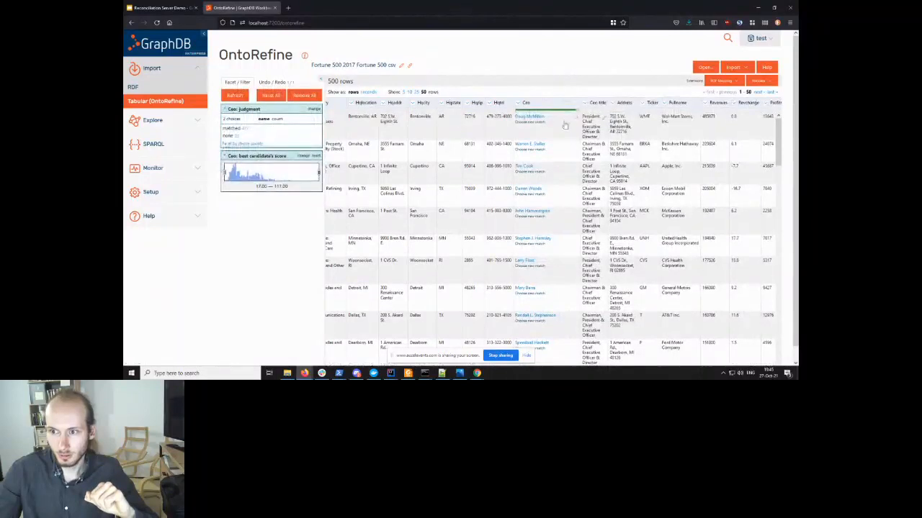
- Discard the Ceo match in row 1 and match all identical cells to the Doug McMillon candidate
mouse_move(529, 118)
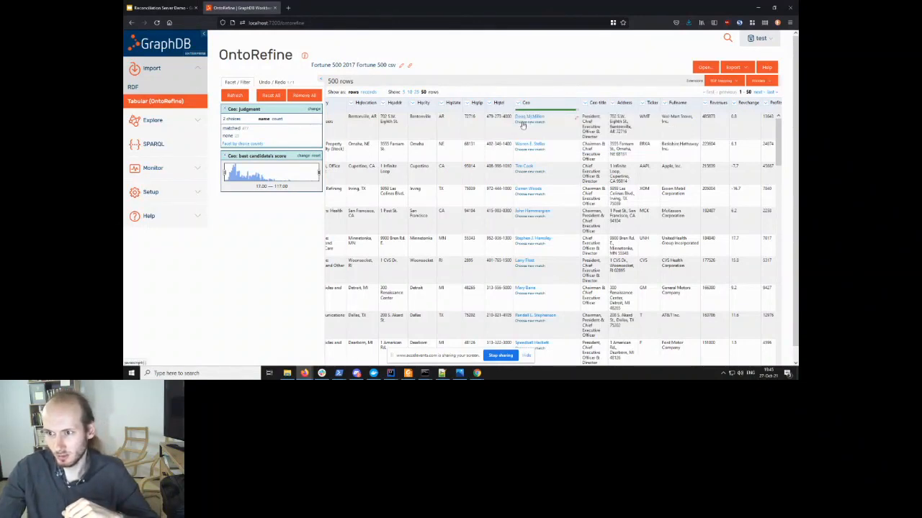
click(529, 121)
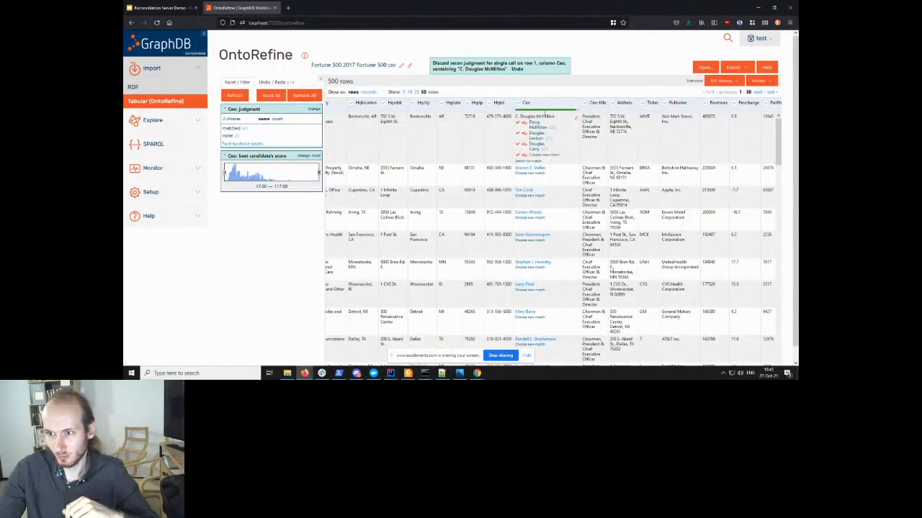
mouse_move(536, 128)
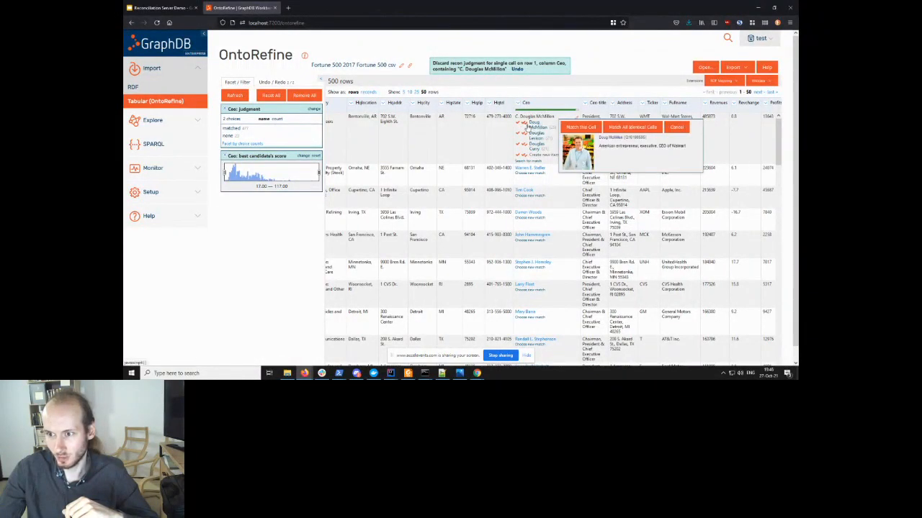
click(525, 125)
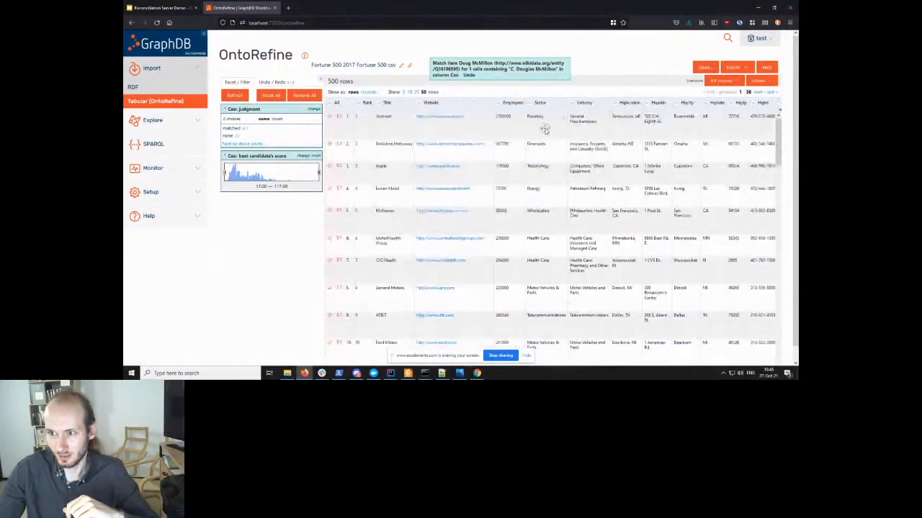
- Discard the wrong Ceo match in row 2, compare the candidates' previews, and match all identical cells to Warren Buffett
middle_click(601, 124)
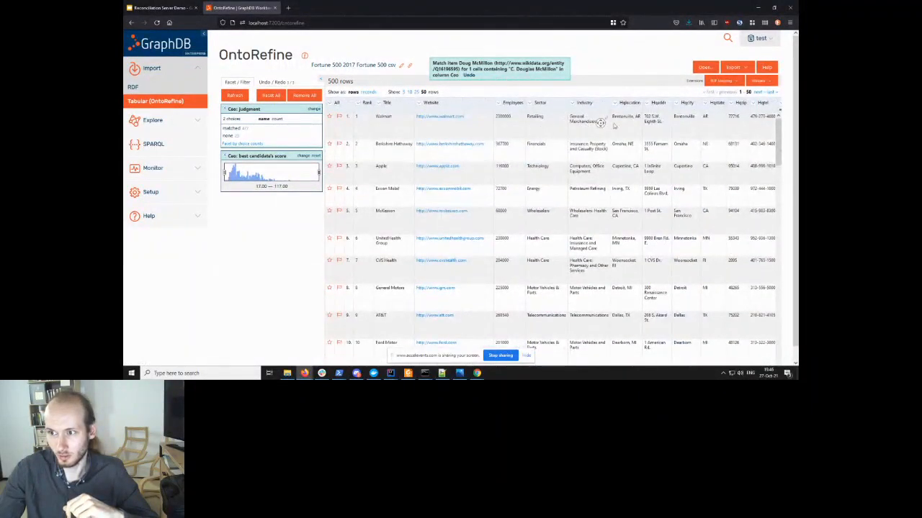
middle_click(625, 126)
mouse_move(579, 119)
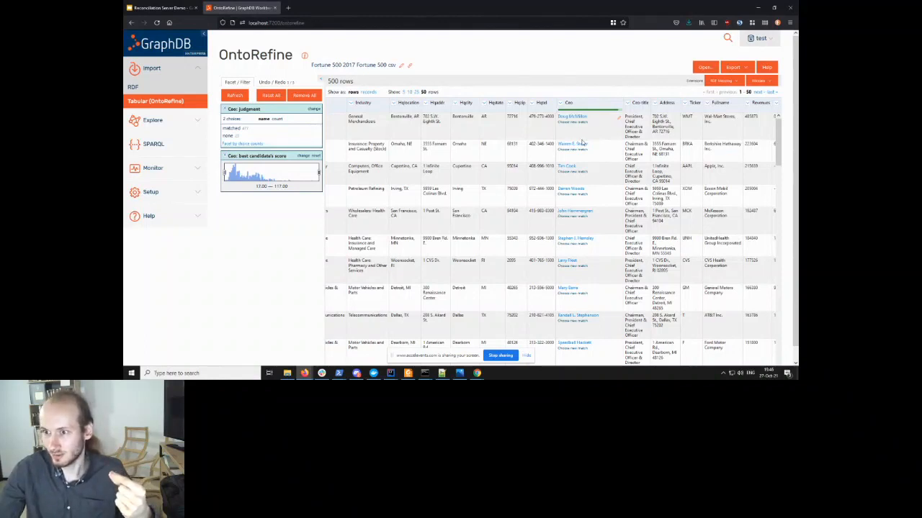
mouse_move(579, 145)
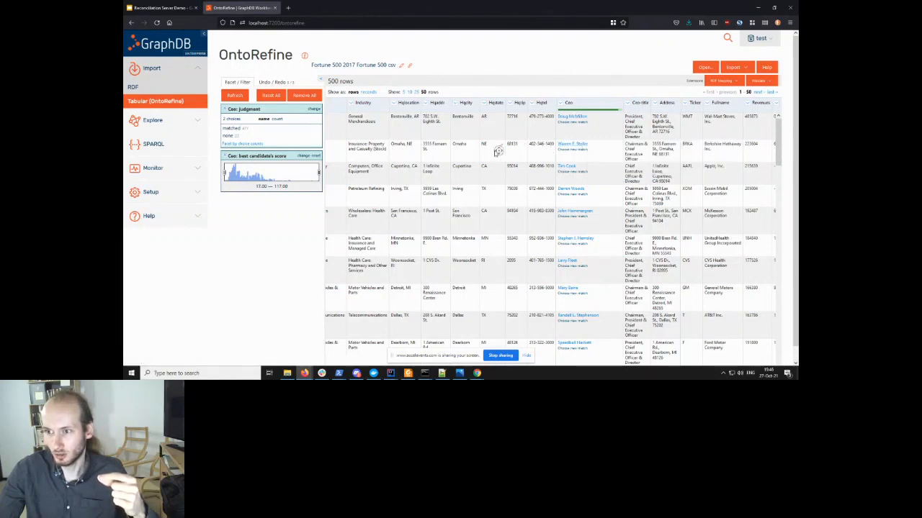
scroll(498, 151, left, 10)
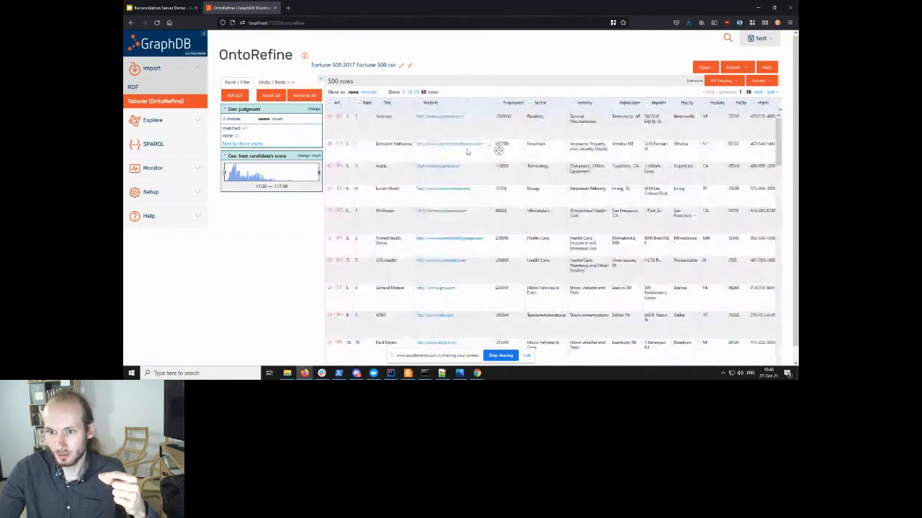
scroll(515, 151, right, 10)
click(514, 150)
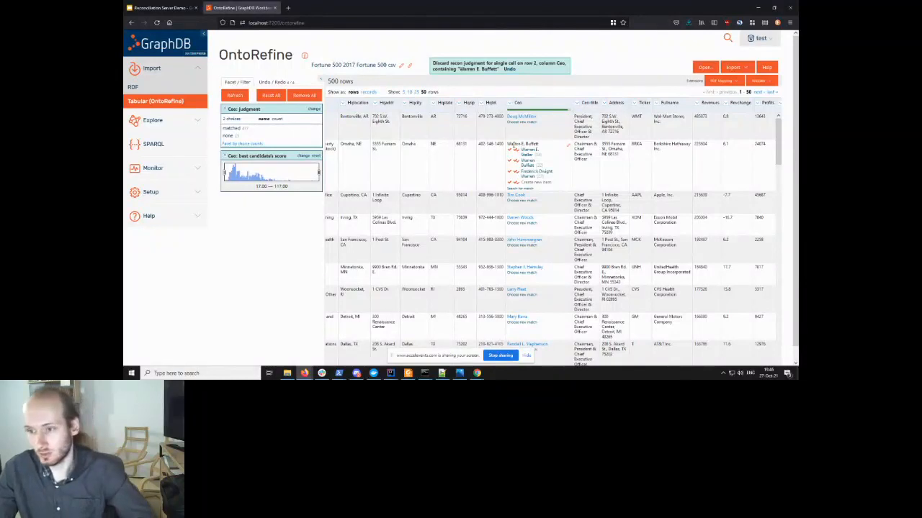
mouse_move(527, 164)
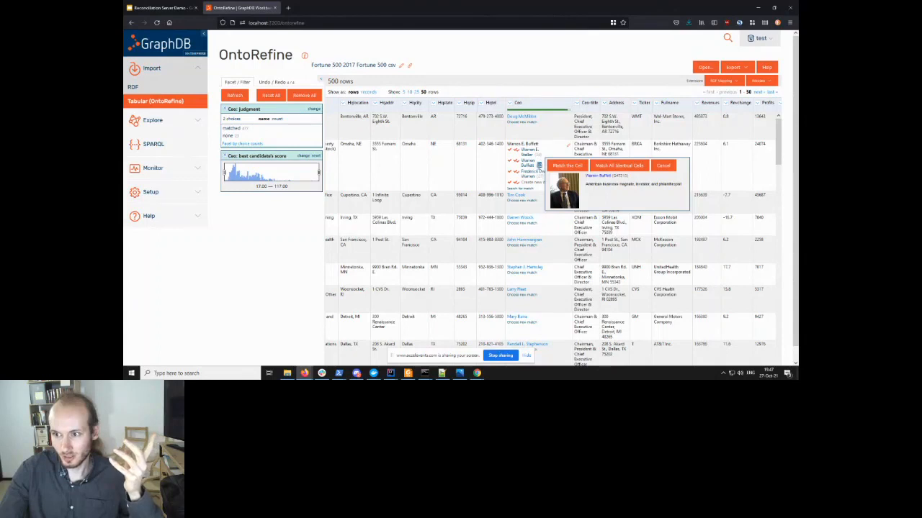
mouse_move(537, 155)
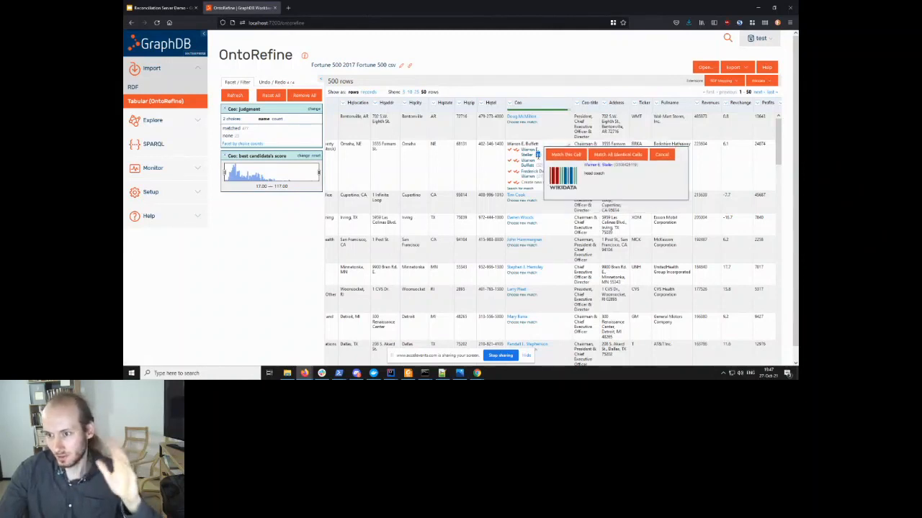
click(516, 163)
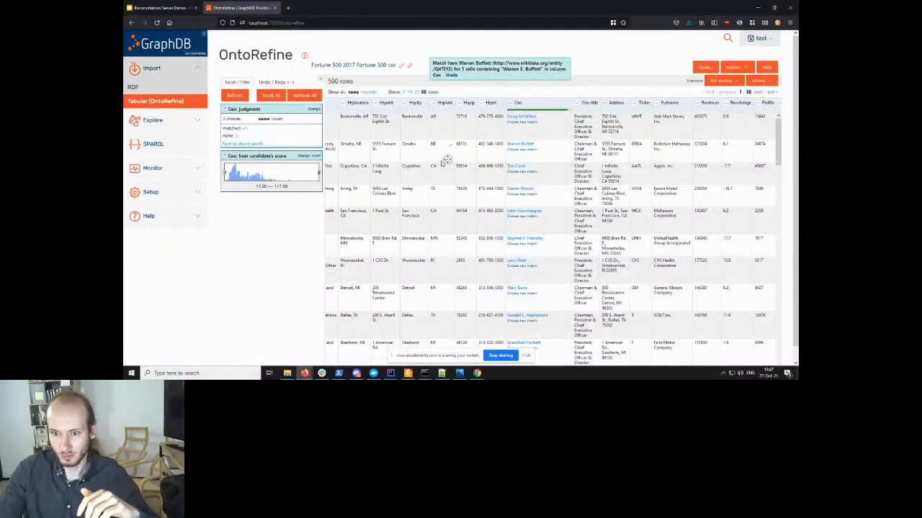
- Start reconciling the Hqstate column with the Locations (Wikidata) service
scroll(442, 163, left, 5)
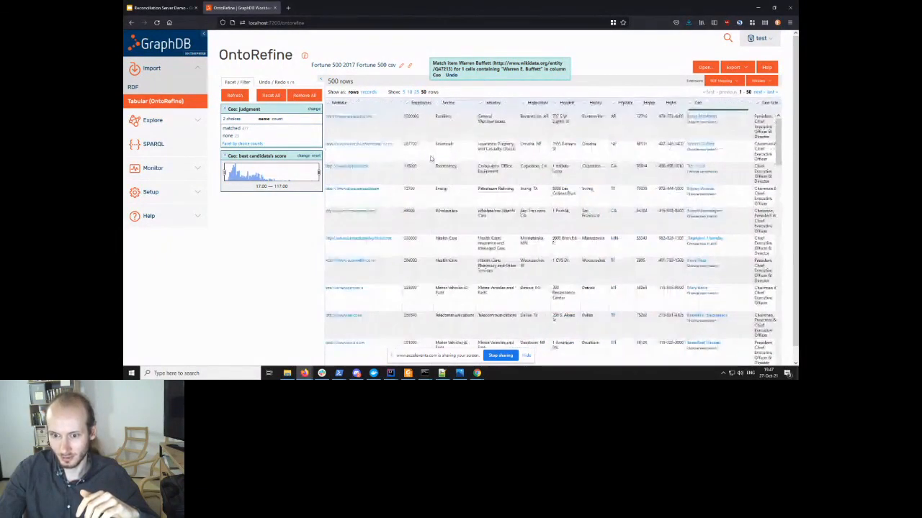
scroll(465, 162, left, 3)
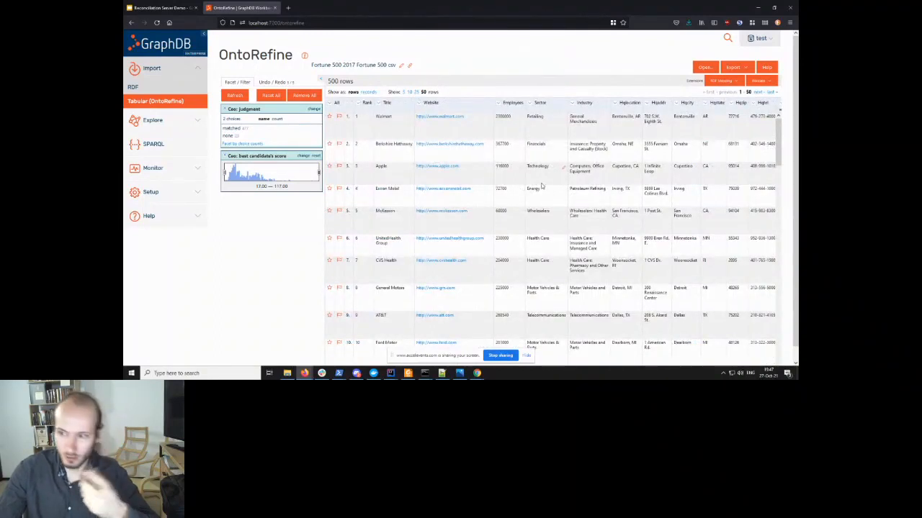
scroll(554, 183, right, 2)
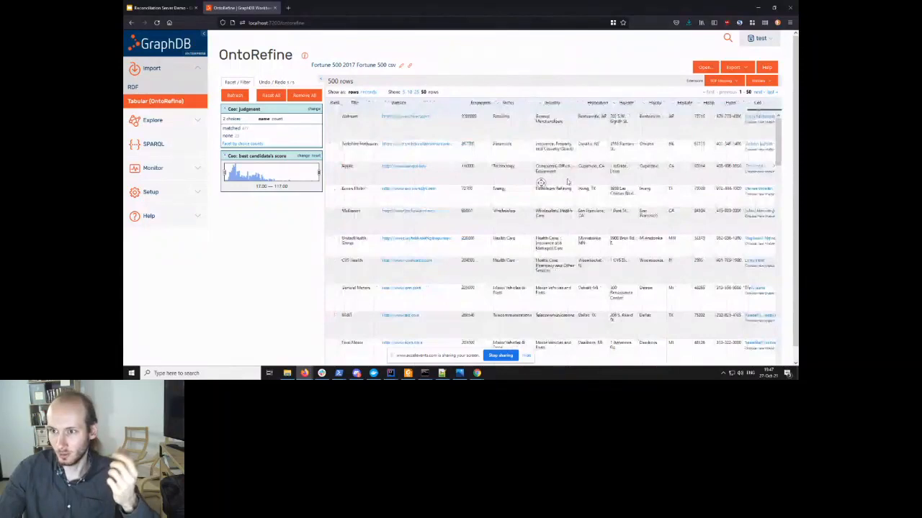
scroll(567, 182, right, 5)
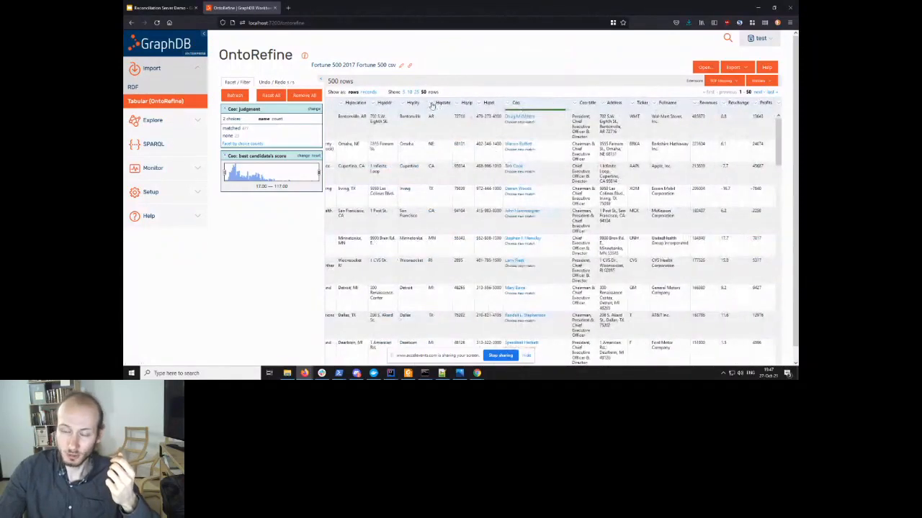
click(432, 104)
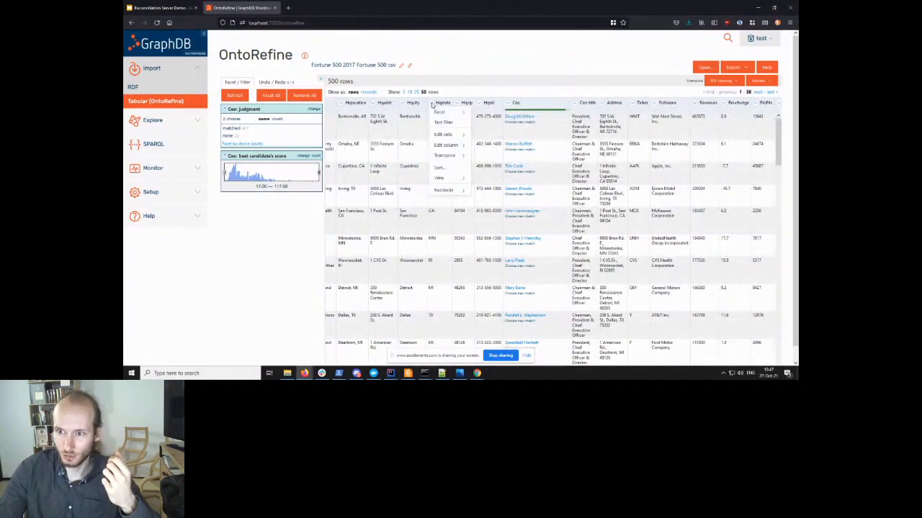
mouse_move(439, 112)
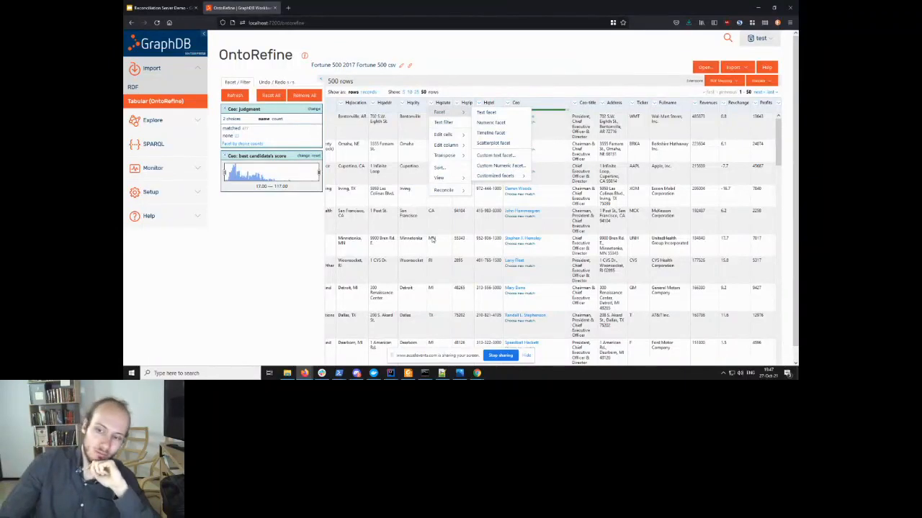
mouse_move(445, 190)
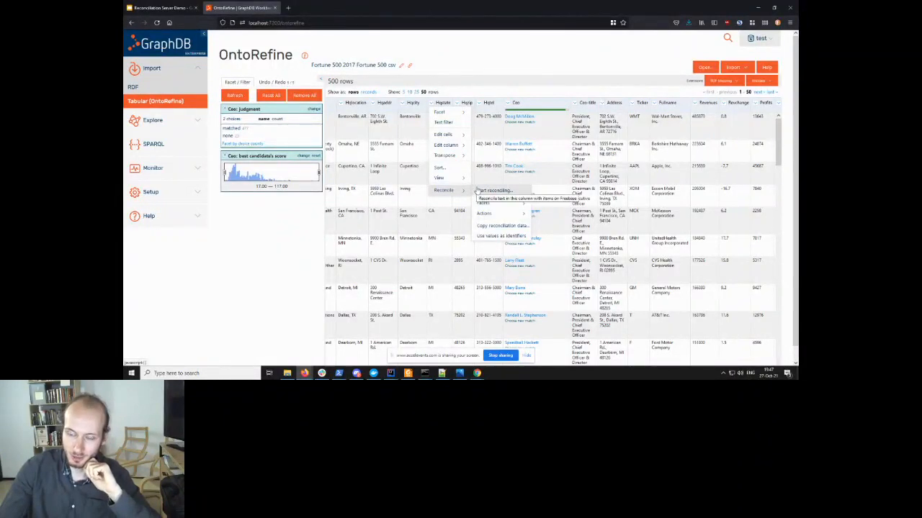
click(478, 191)
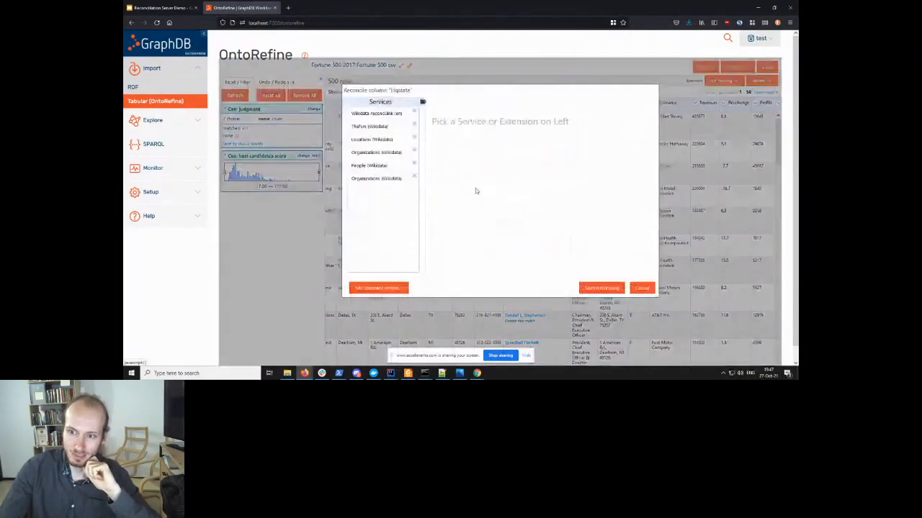
click(369, 141)
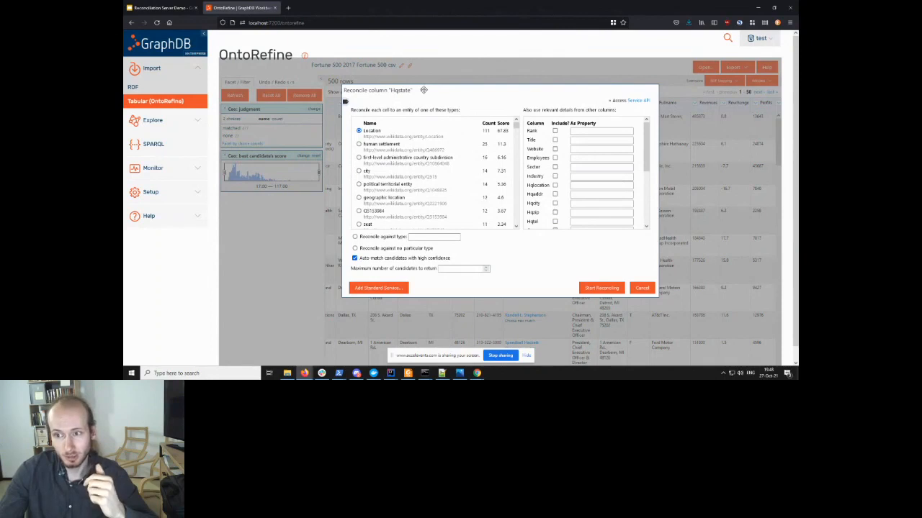
- Find the "federated state" type in the list of entity types and reconcile the Hqstate cells against it
drag(424, 90, 518, 138)
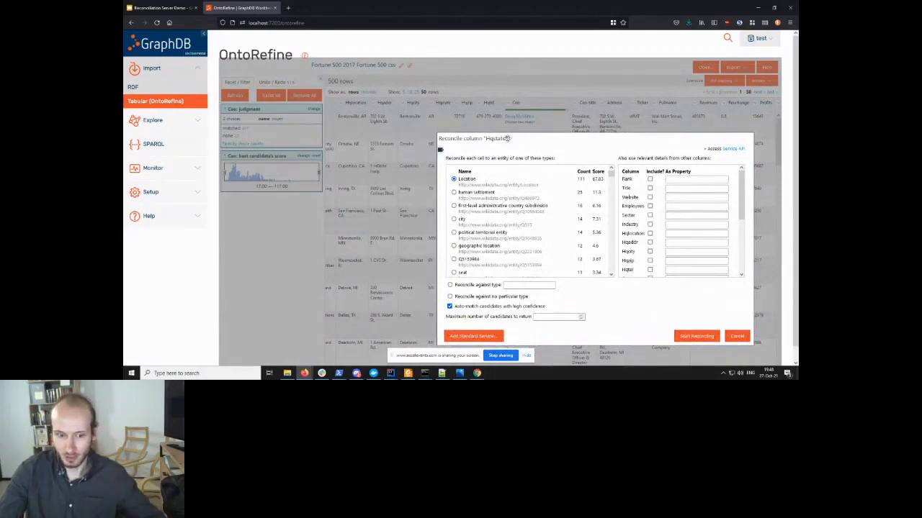
key(ctrl+f)
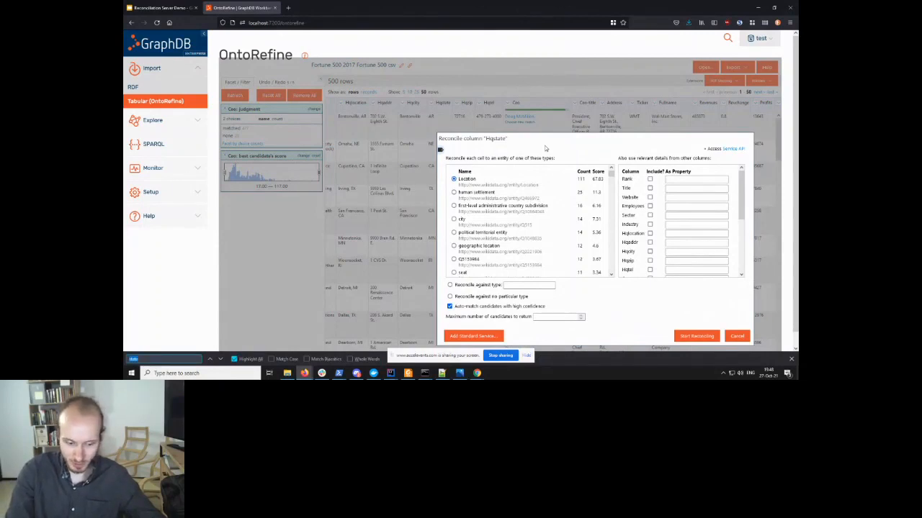
text(federated)
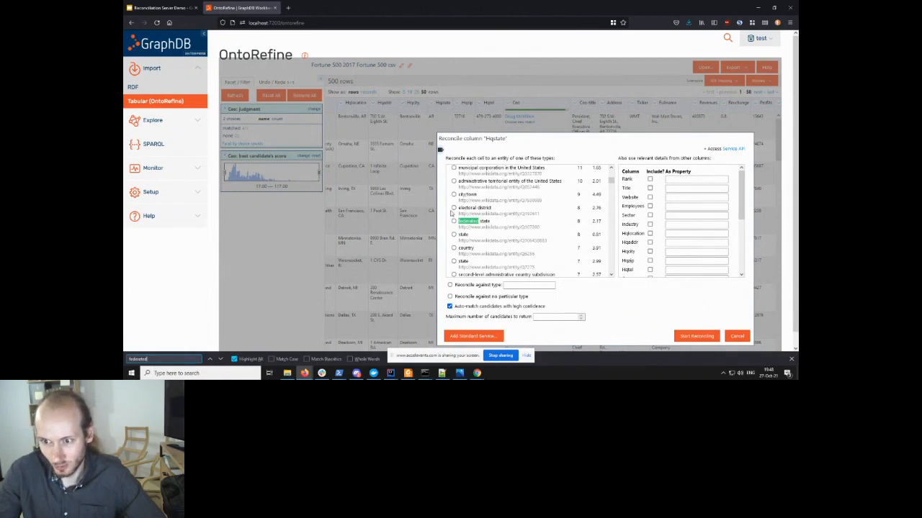
click(454, 221)
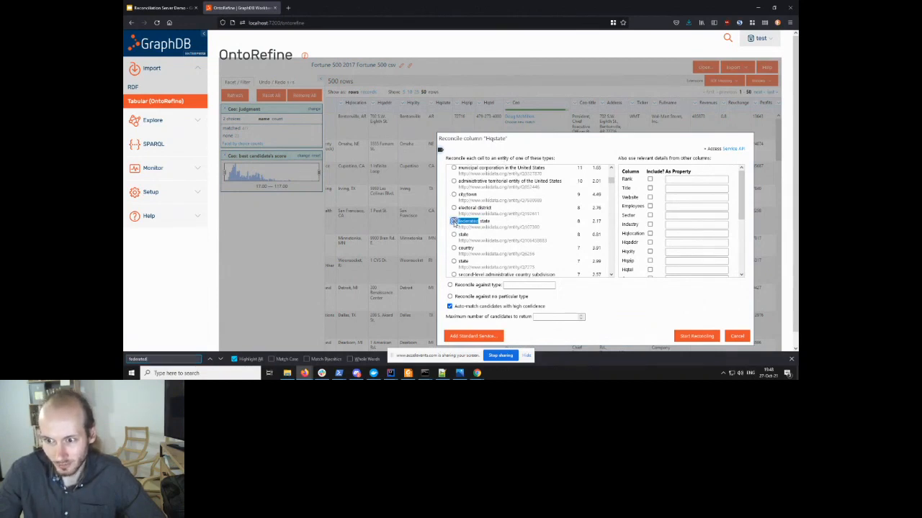
click(695, 336)
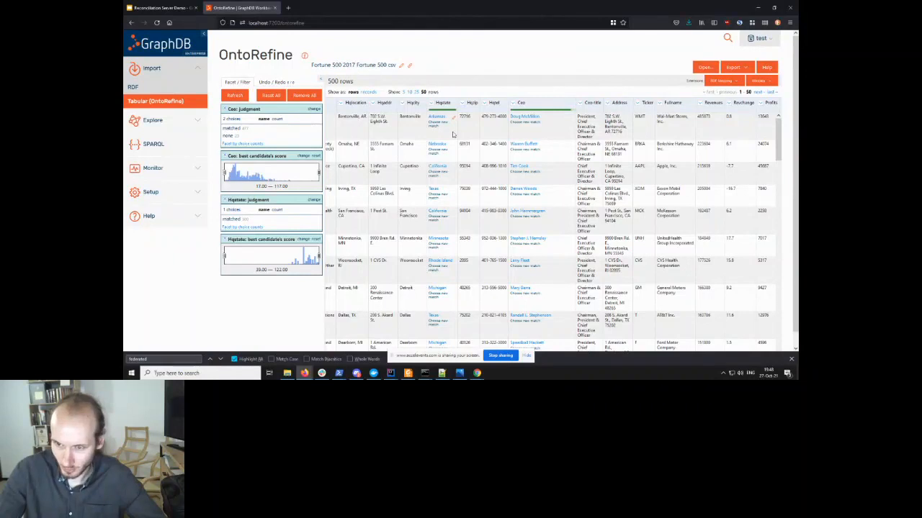
- Discard the Hqstate match in row 2, preview the Nebraska candidate, and match all identical cells to it
mouse_move(431, 146)
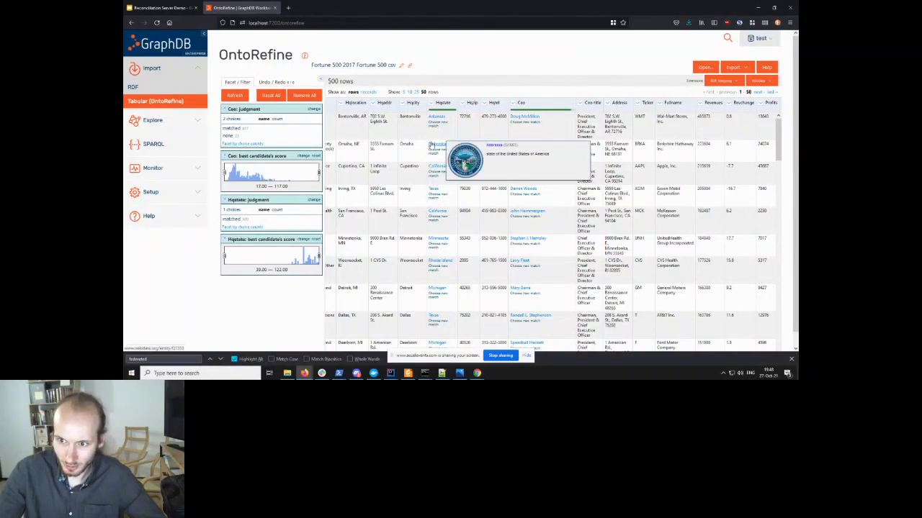
click(432, 150)
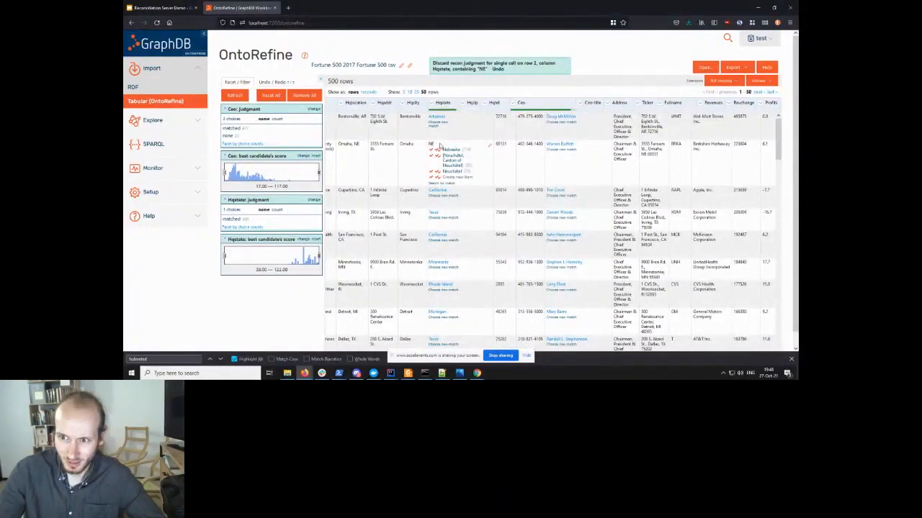
mouse_move(449, 165)
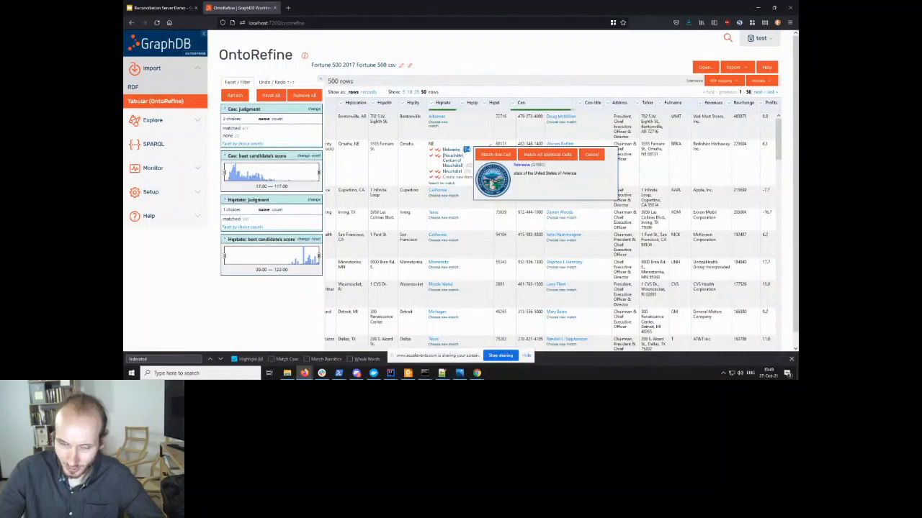
click(438, 152)
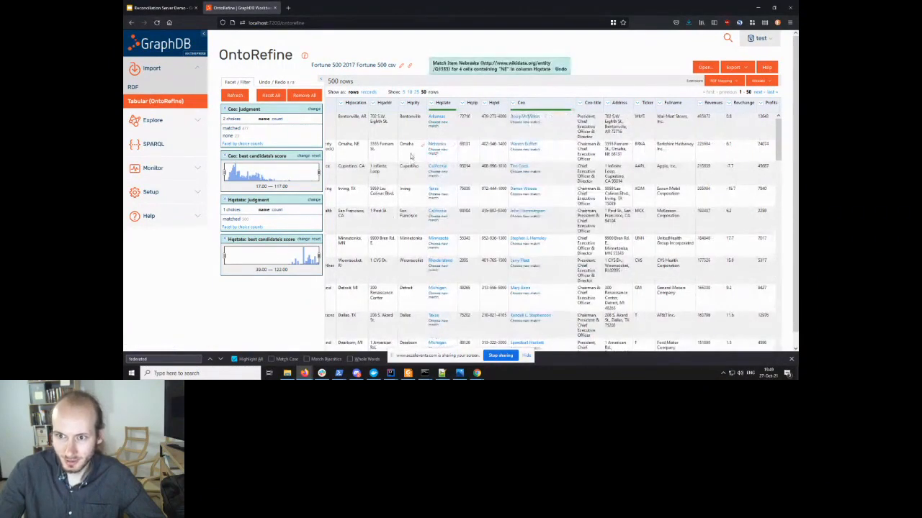
- Start reconciling the Hqcity column with the Locations (Wikidata) service
click(405, 103)
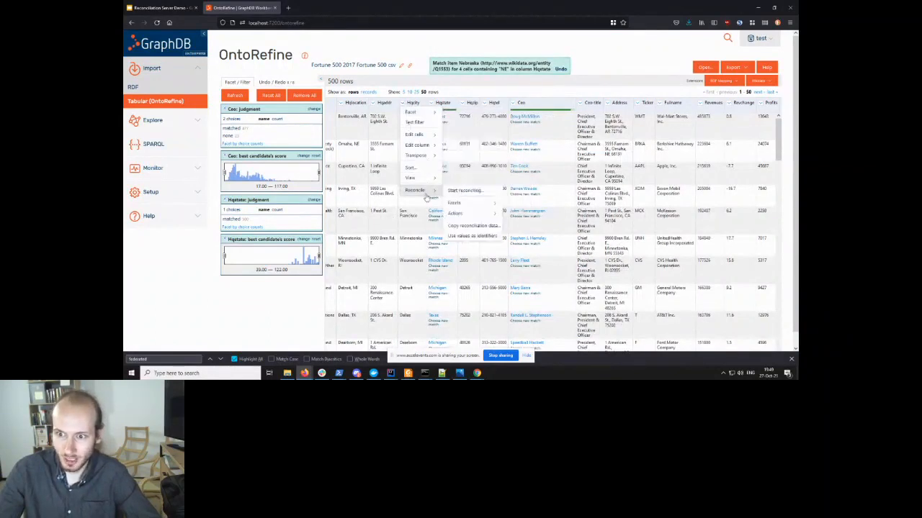
click(448, 191)
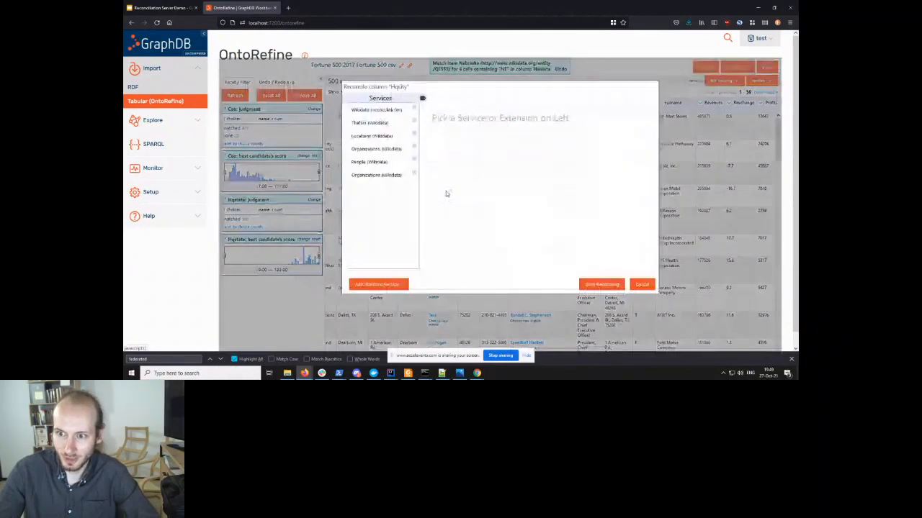
click(371, 136)
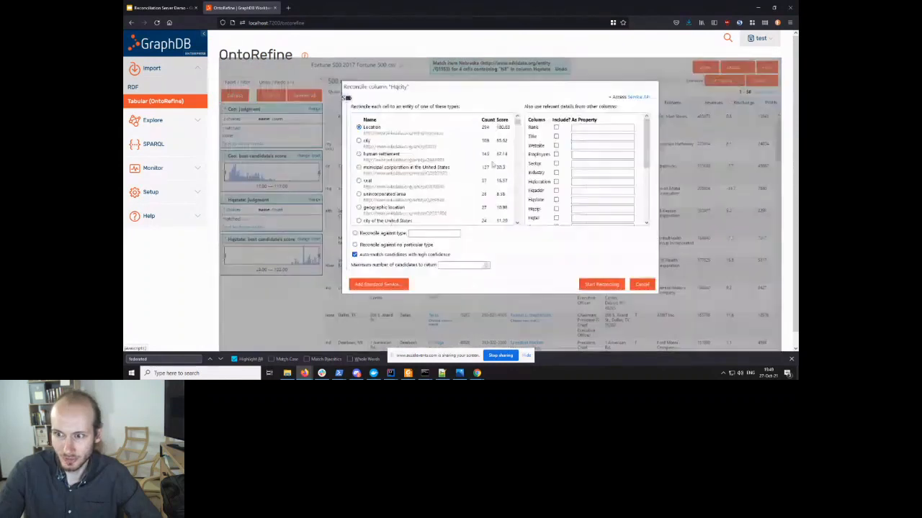
- Reconcile the Hqcity cells against the Location type with Hqstate included as the located-in property, and review the city matches
click(556, 200)
click(587, 199)
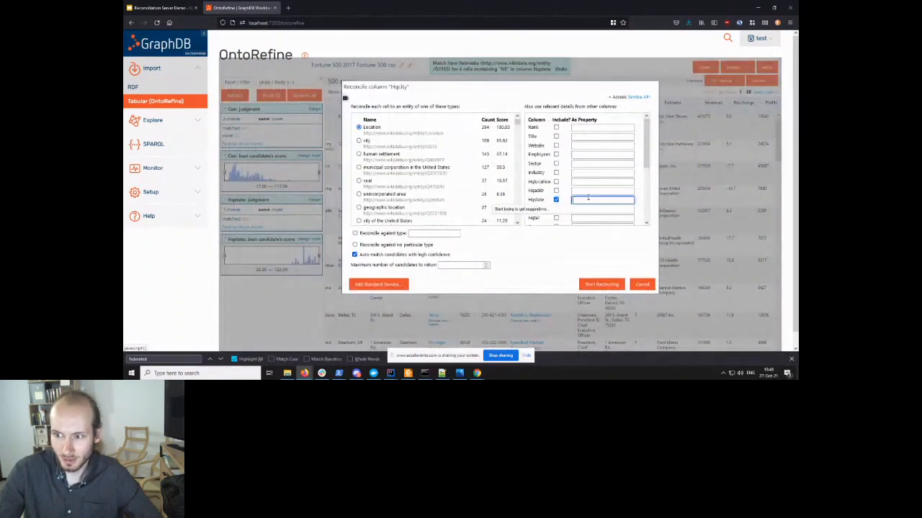
text(located)
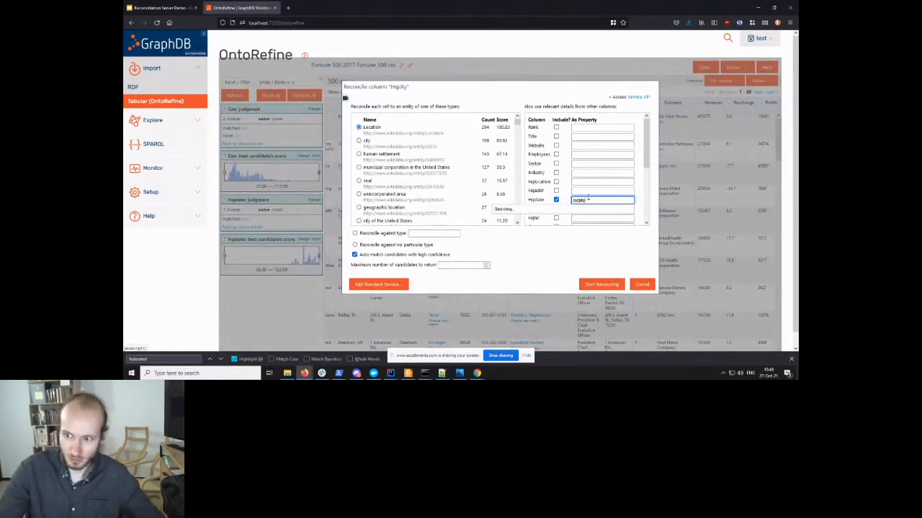
click(564, 224)
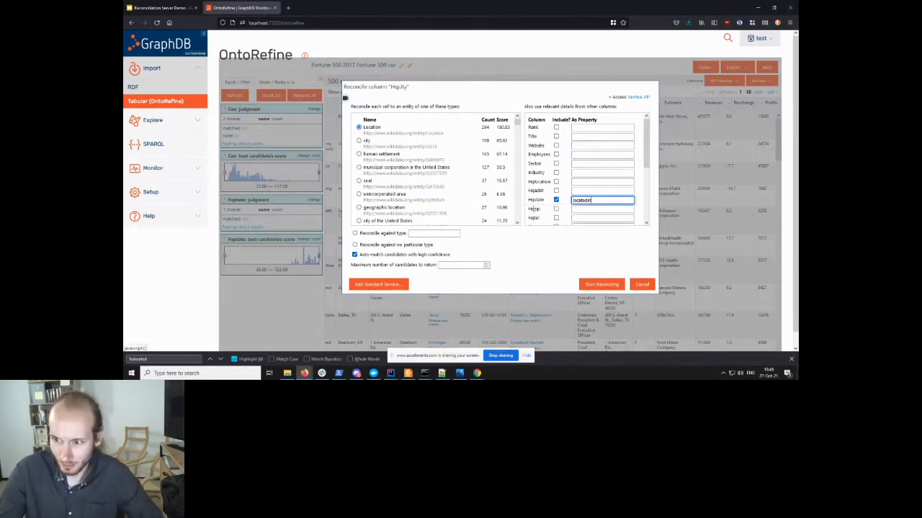
click(591, 287)
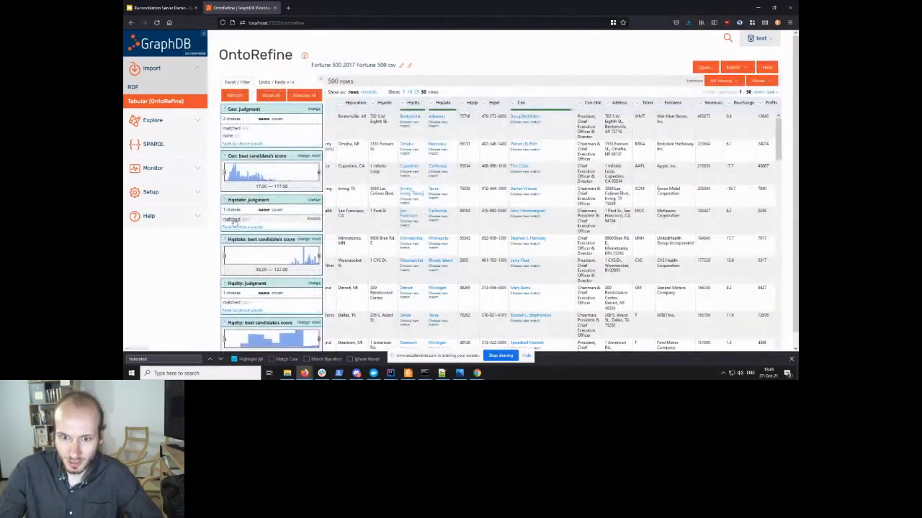
scroll(252, 231, down, 1)
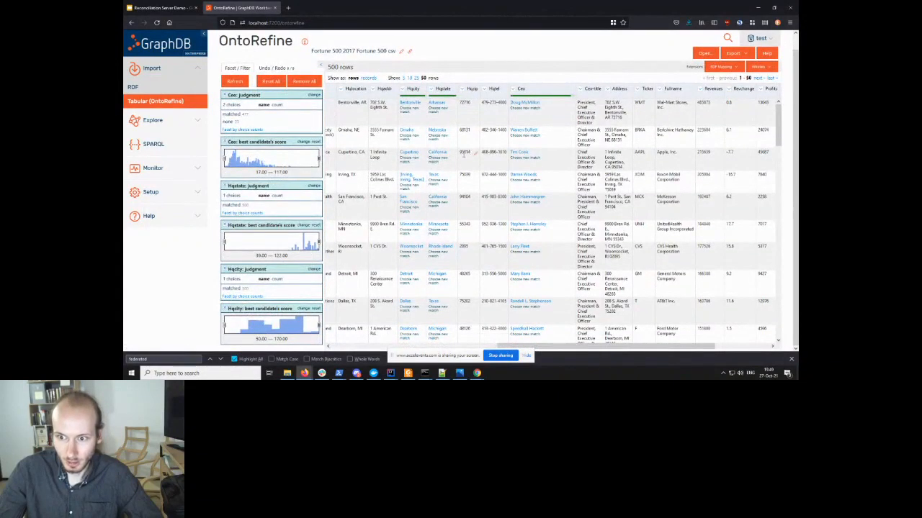
mouse_move(404, 183)
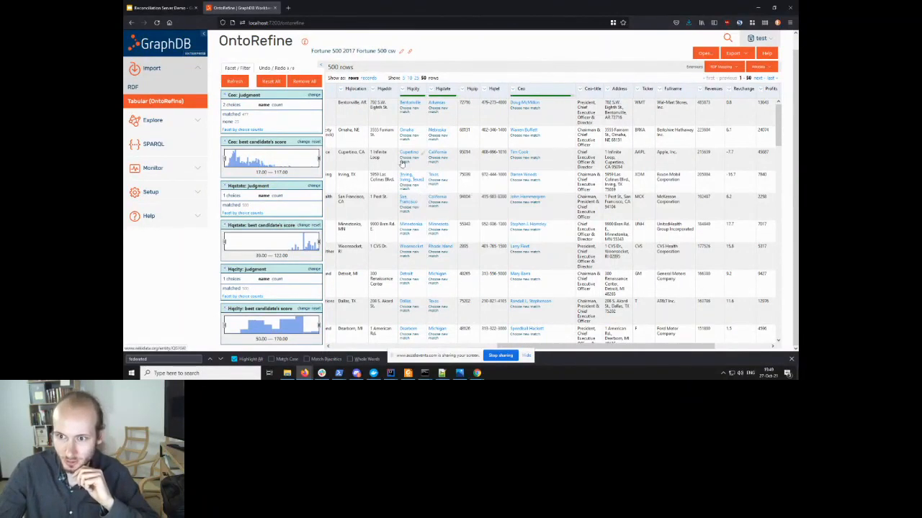
mouse_move(409, 157)
mouse_move(403, 130)
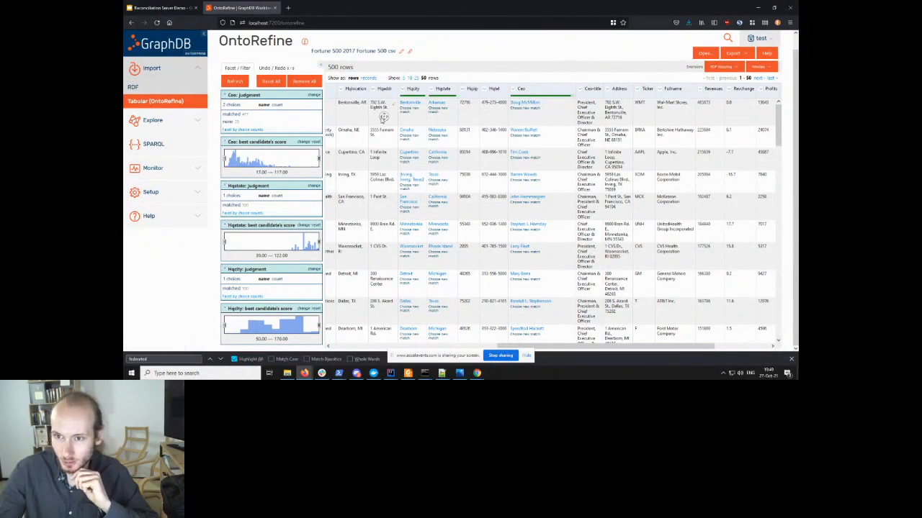
- Reconcile the Title column against the Organization type using the Organizations (Wikidata) service
scroll(374, 118, left, 3)
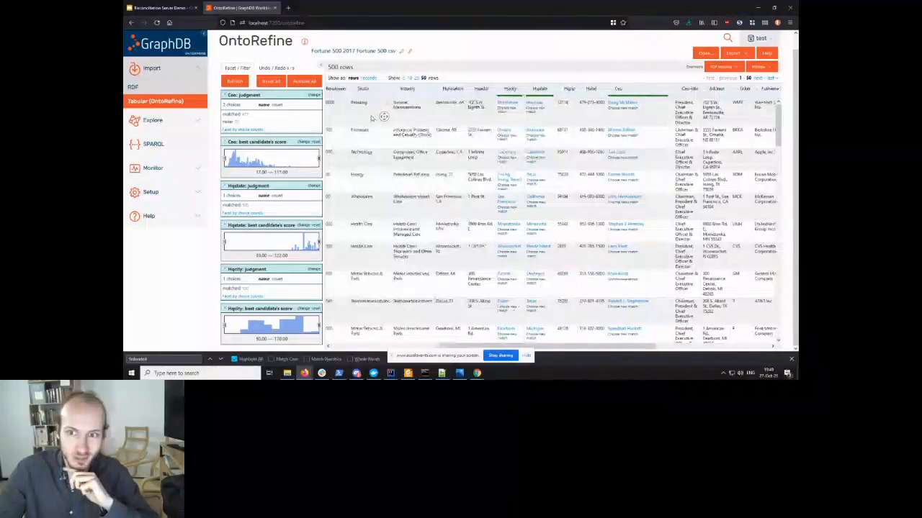
scroll(371, 115, left, 5)
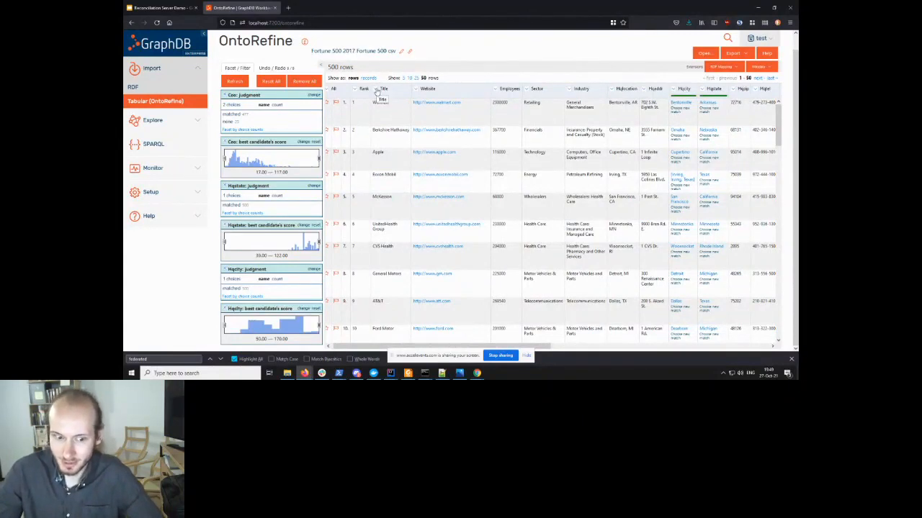
click(376, 90)
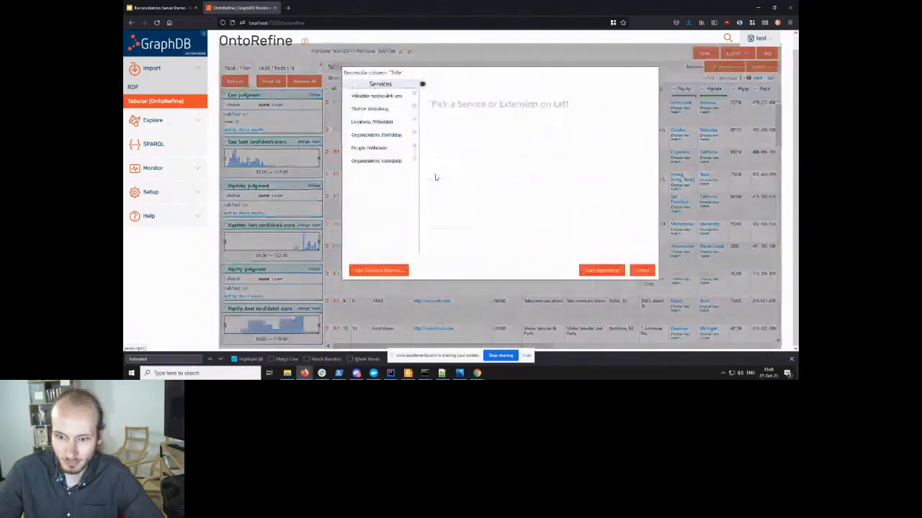
click(435, 177)
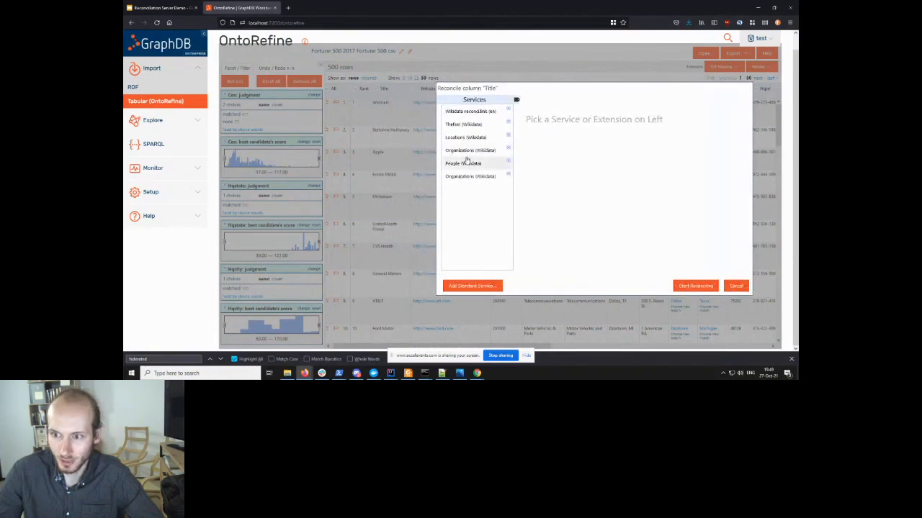
click(465, 151)
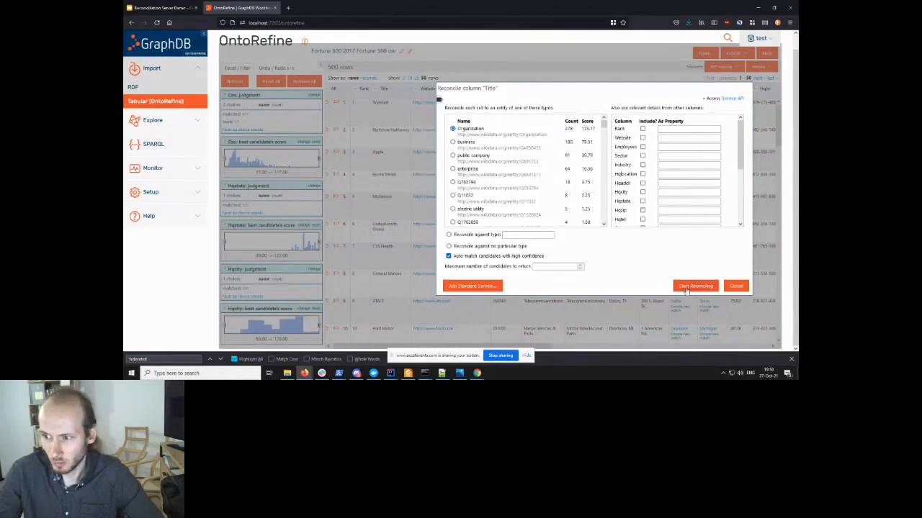
click(693, 285)
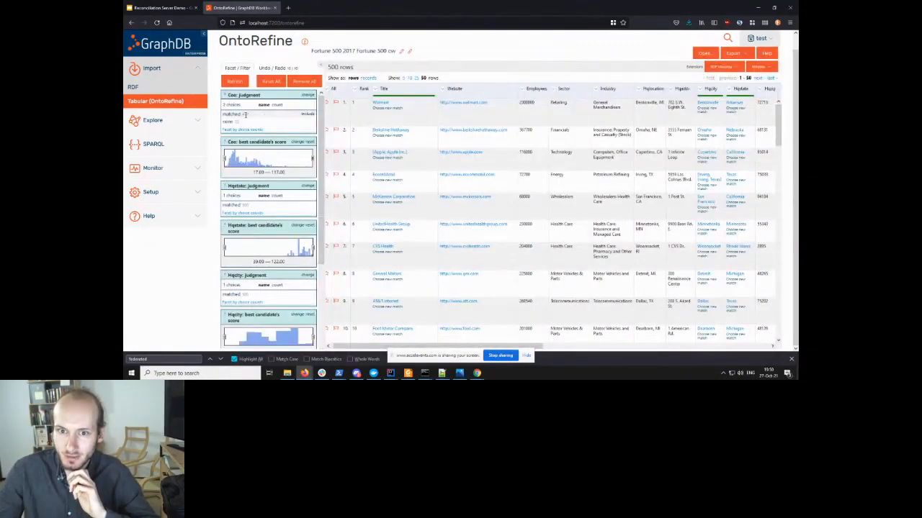
- Filter the rows to those whose Title judgment is "none" and preview the candidates for AIG
scroll(266, 259, down, 3)
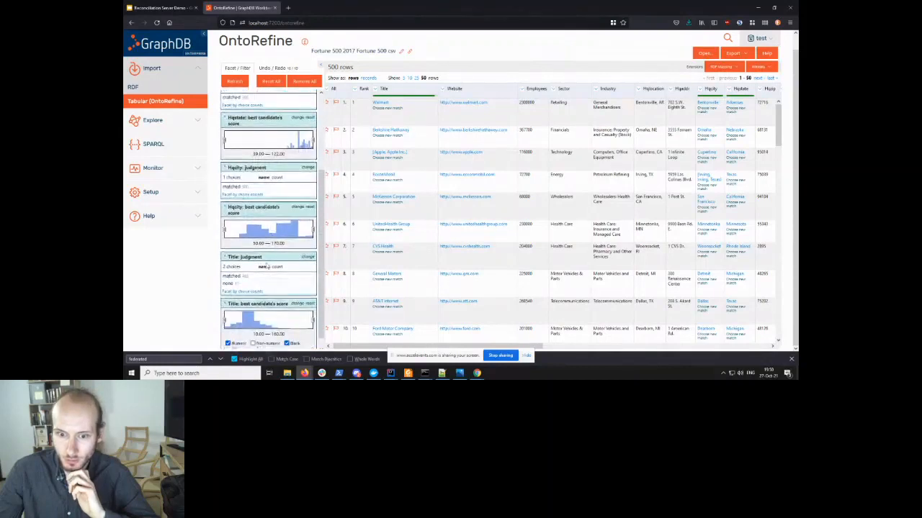
scroll(266, 267, down, 1)
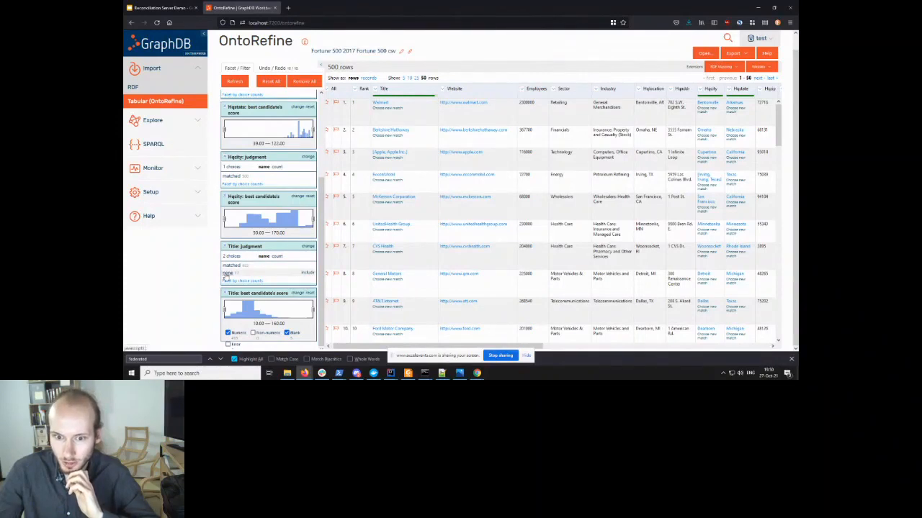
click(227, 274)
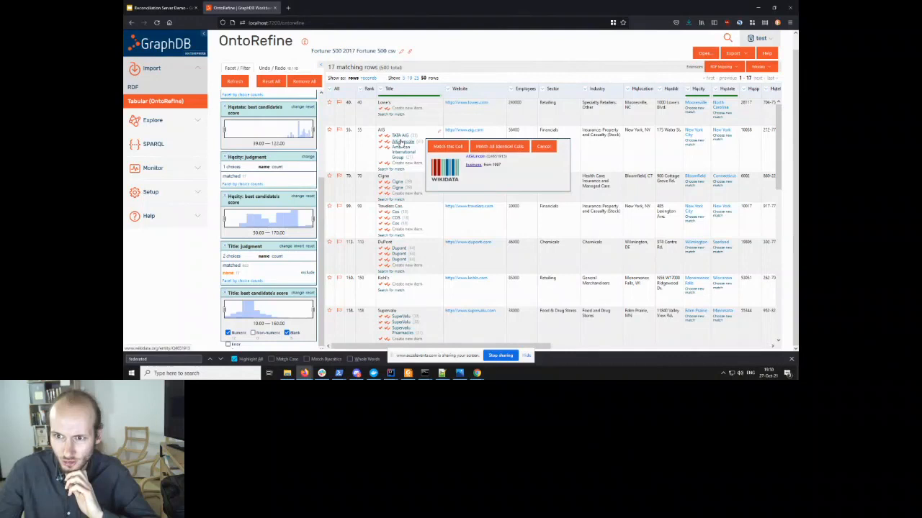
mouse_move(399, 151)
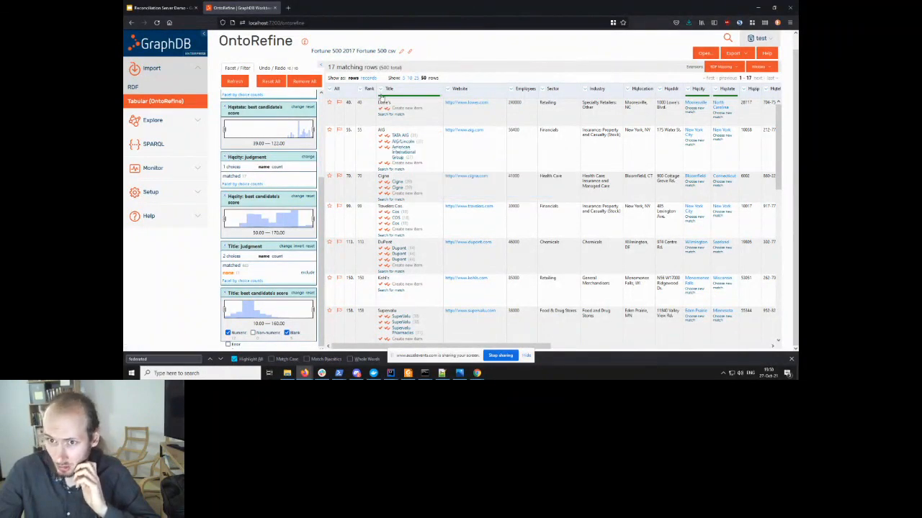
- Start reconciling the filtered Title cells again with the Organizations (Wikidata) service
click(381, 90)
mouse_move(396, 177)
click(428, 178)
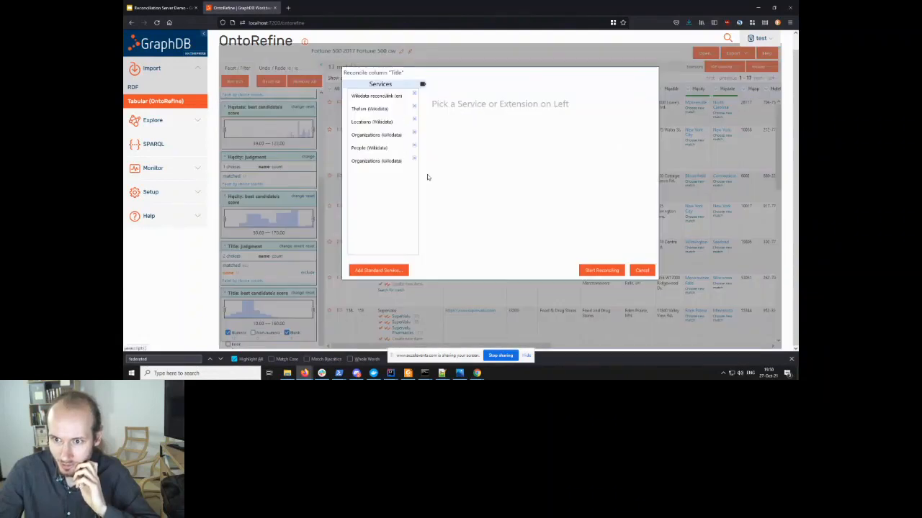
click(380, 136)
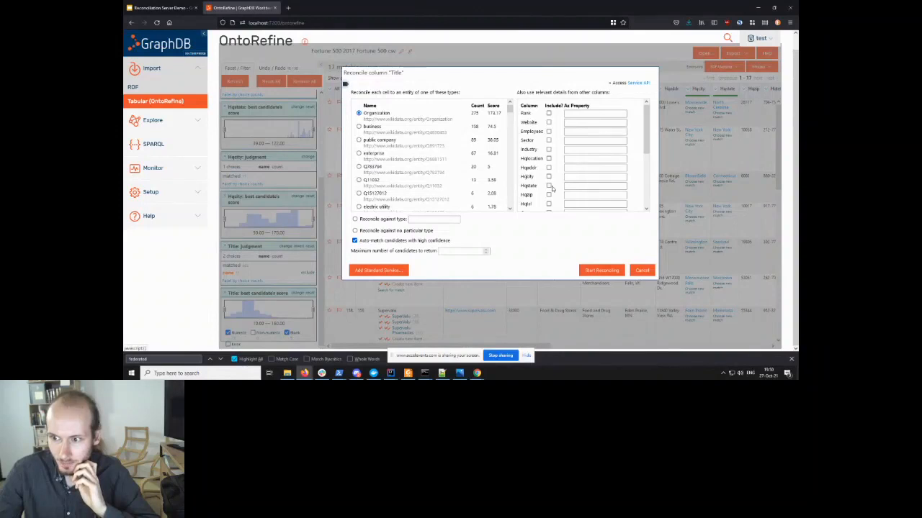
- Include the Hqcity and Hqstate columns as matching details, both mapped to the headquarter property
click(548, 185)
click(548, 177)
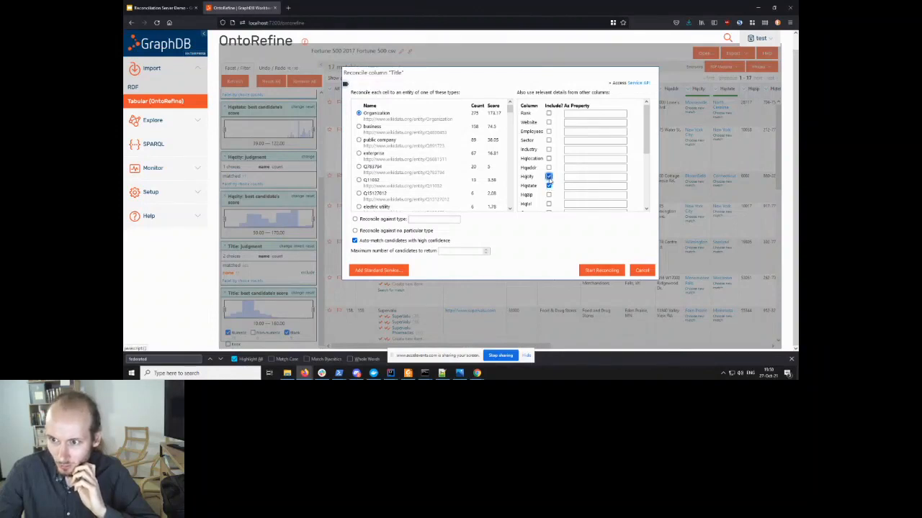
click(574, 177)
text(headq)
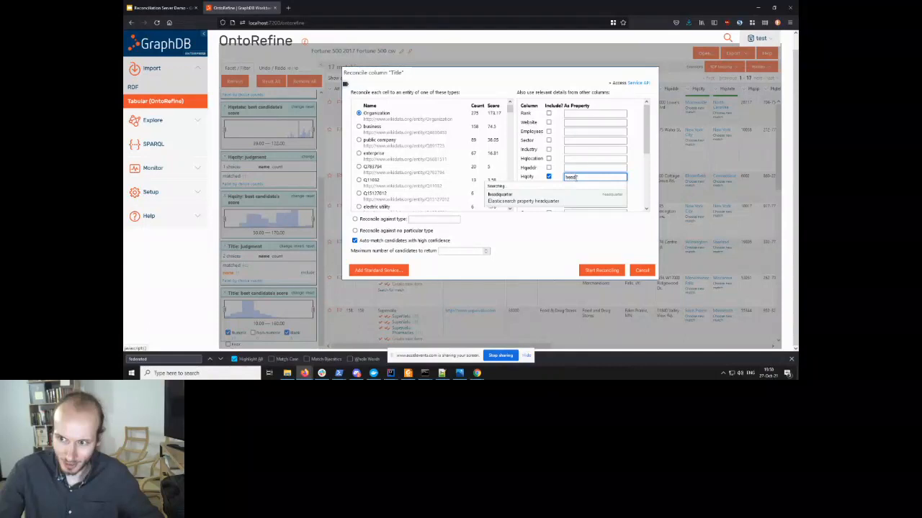
click(574, 195)
click(576, 187)
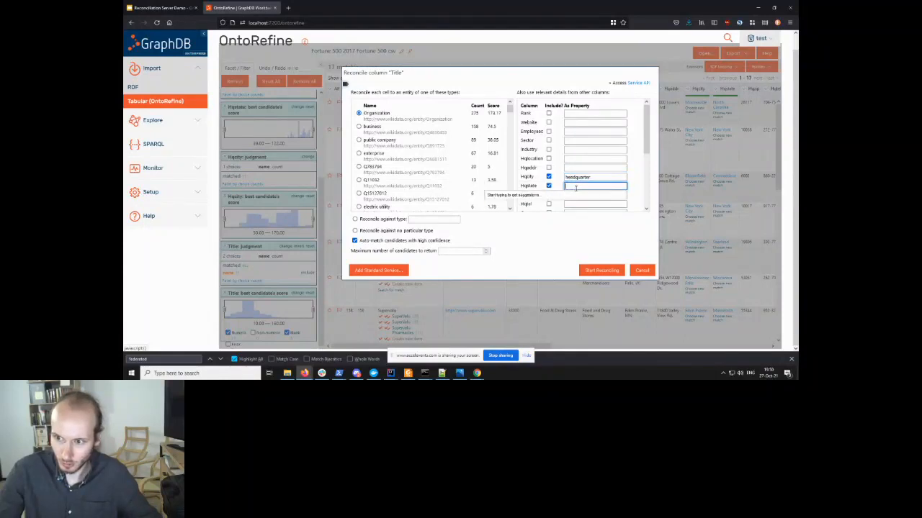
text(head)
click(547, 206)
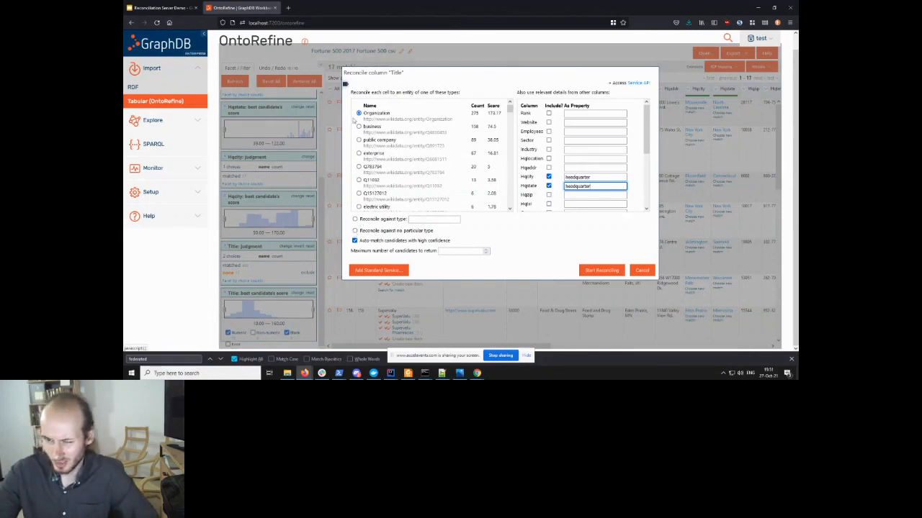
- Include the Industry column as the industry property and reconcile the Title cells against the Organization type
click(549, 149)
click(580, 150)
text(indu)
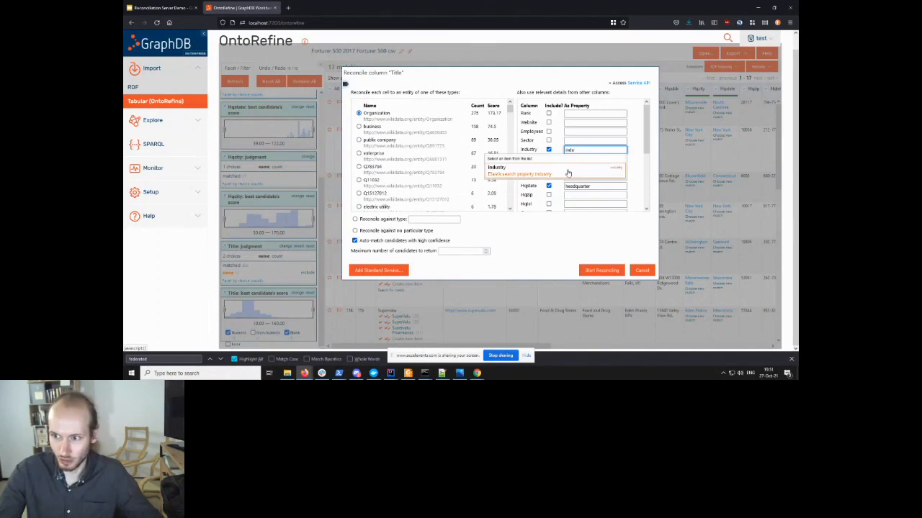
click(573, 170)
click(607, 276)
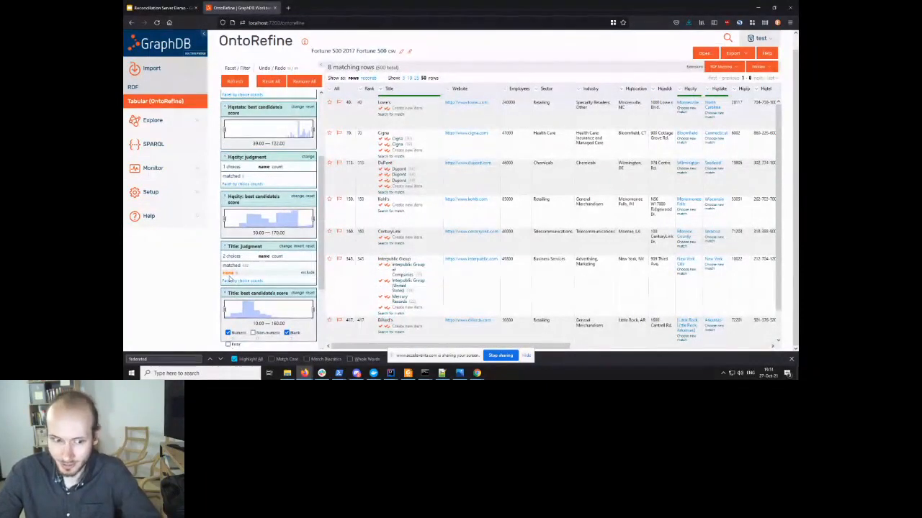
- Replace the curly apostrophe with a straight one in the filtered Title cells using a value.replace text transform, checking the Kohl's cell for the character
click(380, 89)
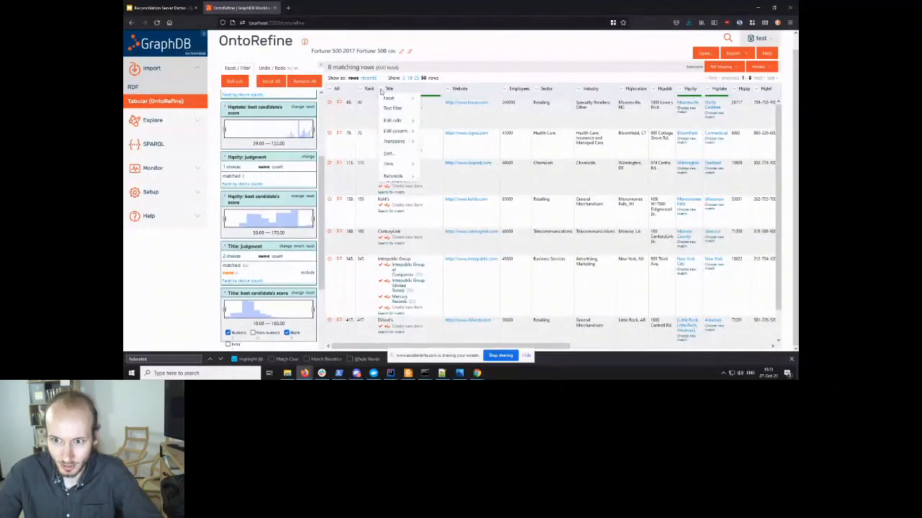
click(381, 90)
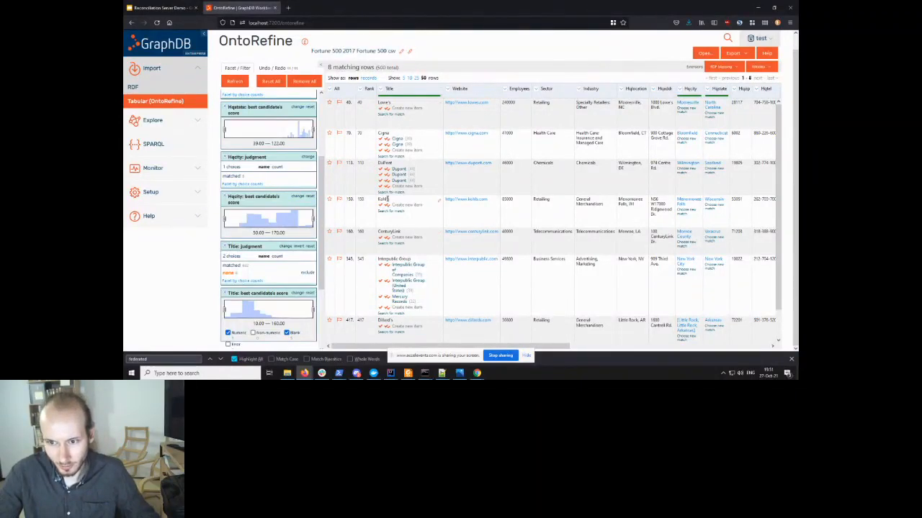
click(438, 202)
click(462, 211)
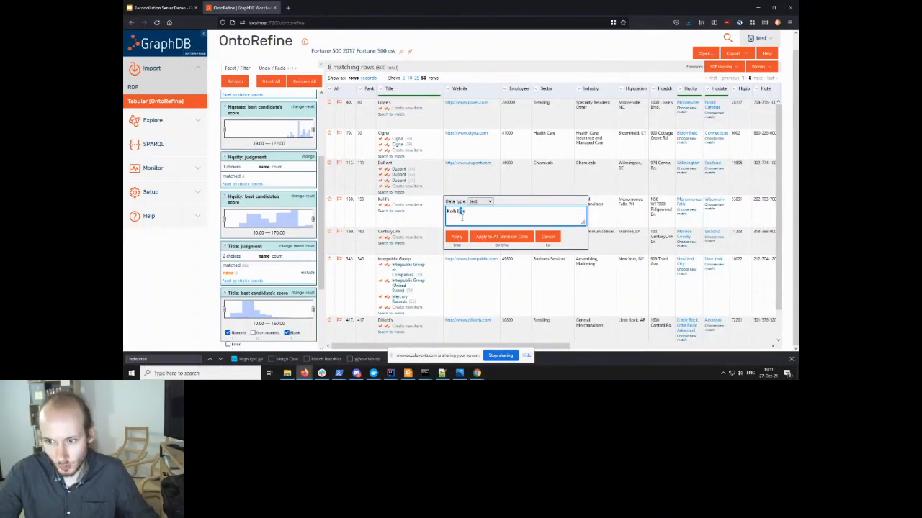
click(547, 236)
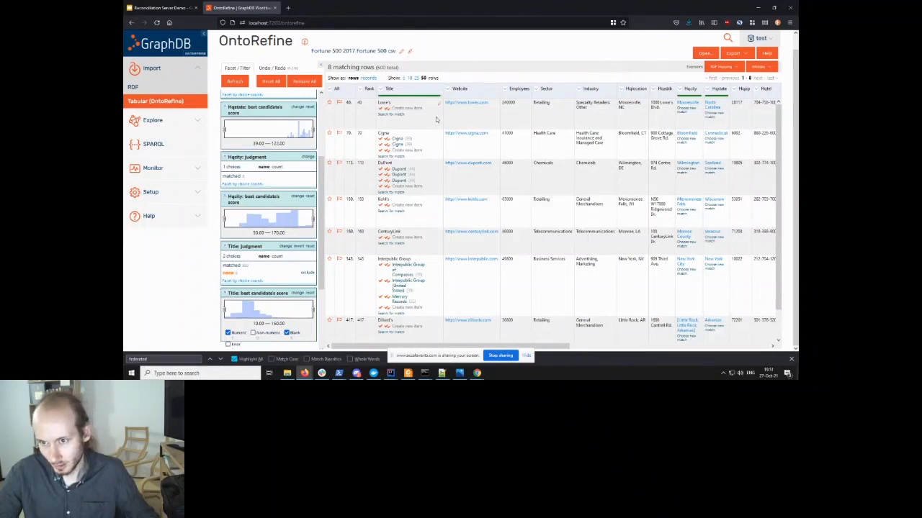
click(381, 89)
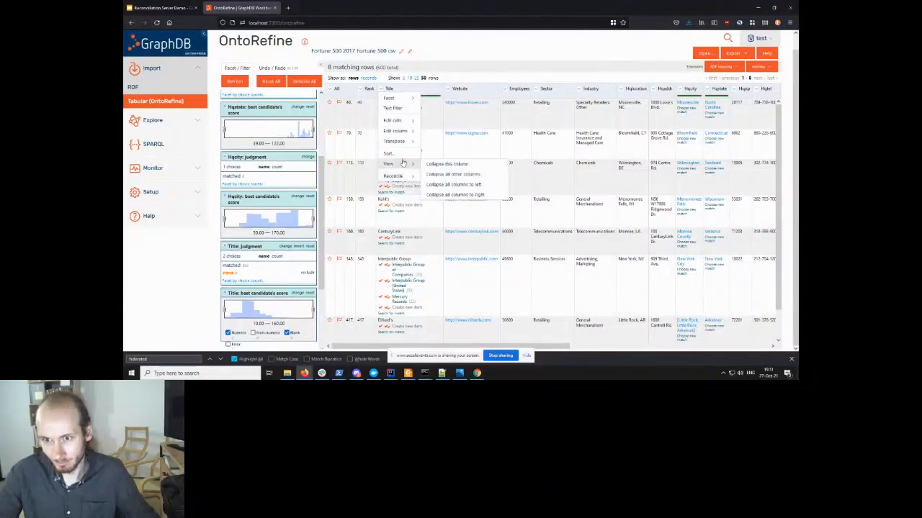
mouse_move(404, 121)
click(431, 125)
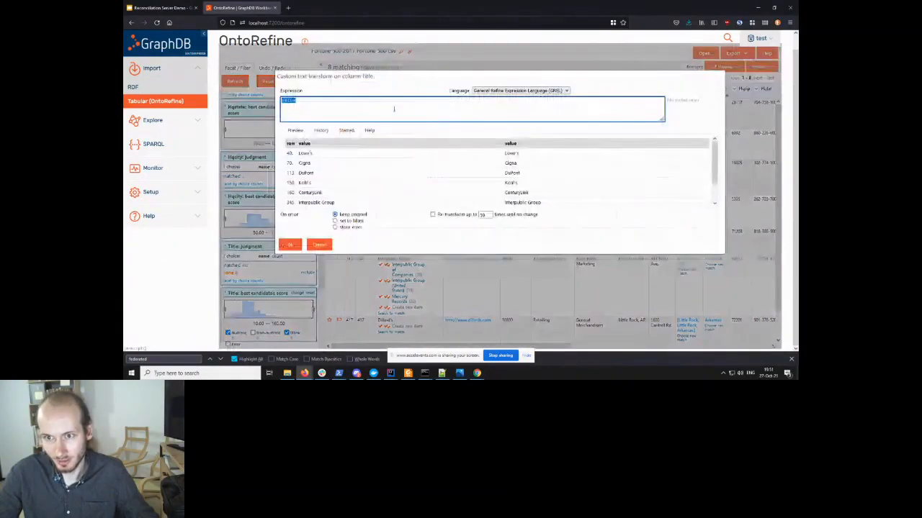
text(value.replace("’", "'"))
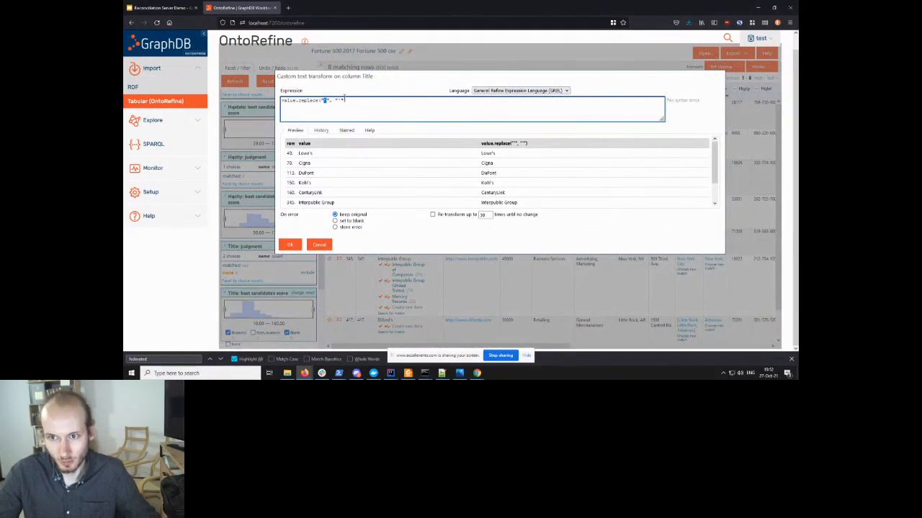
click(289, 245)
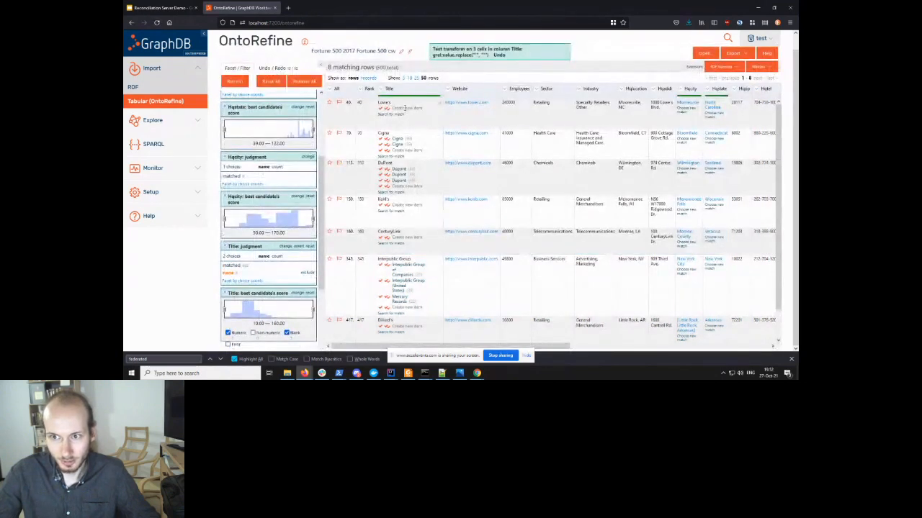
- Start reconciling the filtered Title cells with the Organizations (Wikidata) service, including the Industry column as the industry property
click(381, 89)
mouse_move(403, 181)
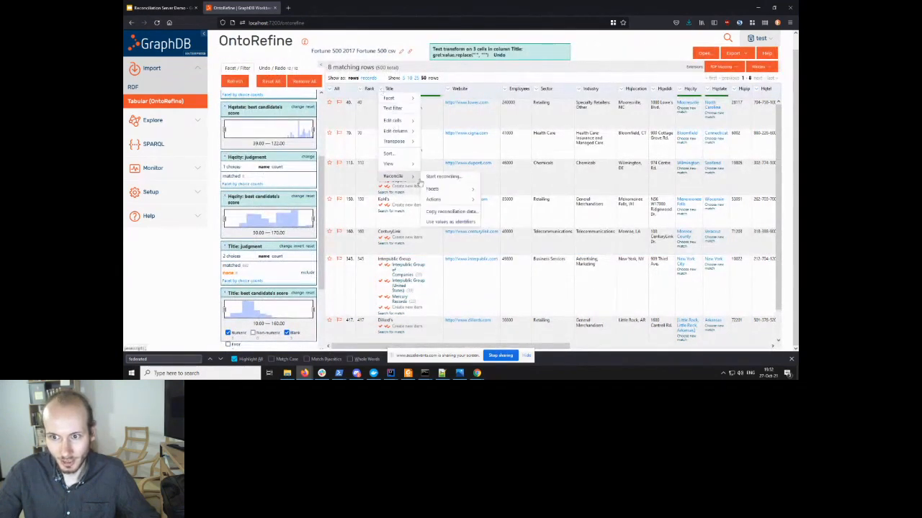
click(433, 181)
click(380, 135)
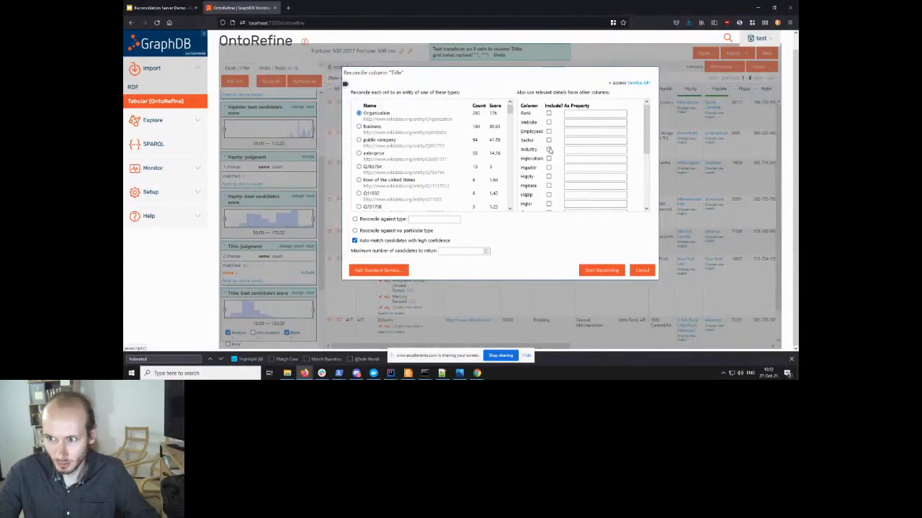
click(548, 149)
click(575, 150)
text(indus)
click(563, 167)
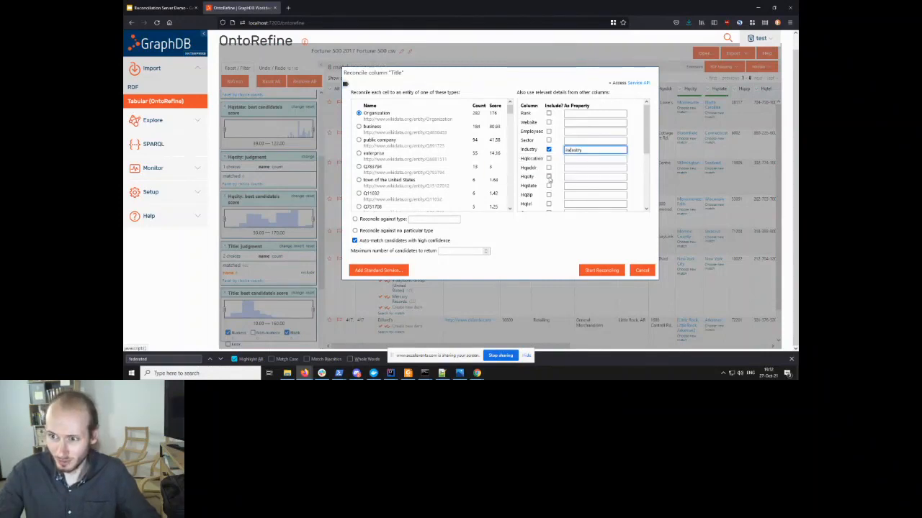
- Map the Hqcity and Hqstate columns to the headquarter property and run the Title reconciliation against the Organization type
click(549, 176)
click(579, 177)
text(head)
click(580, 197)
click(582, 187)
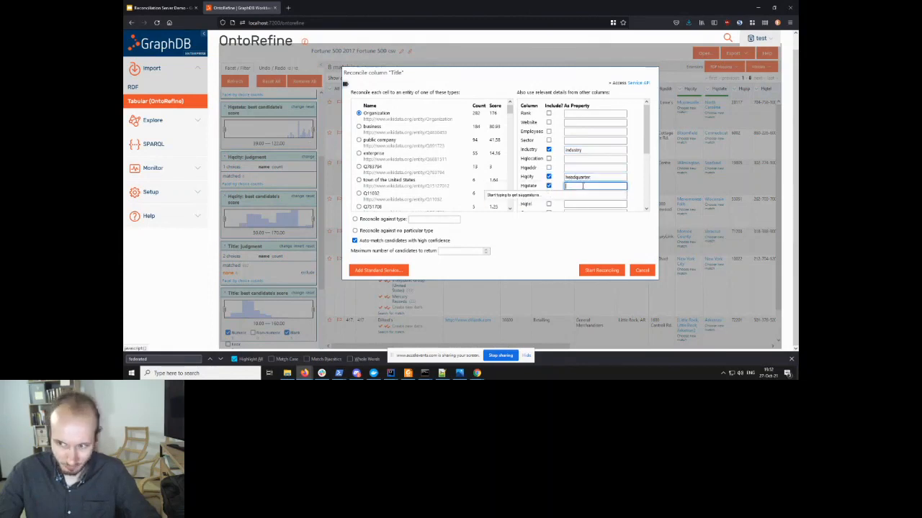
text(head)
click(560, 206)
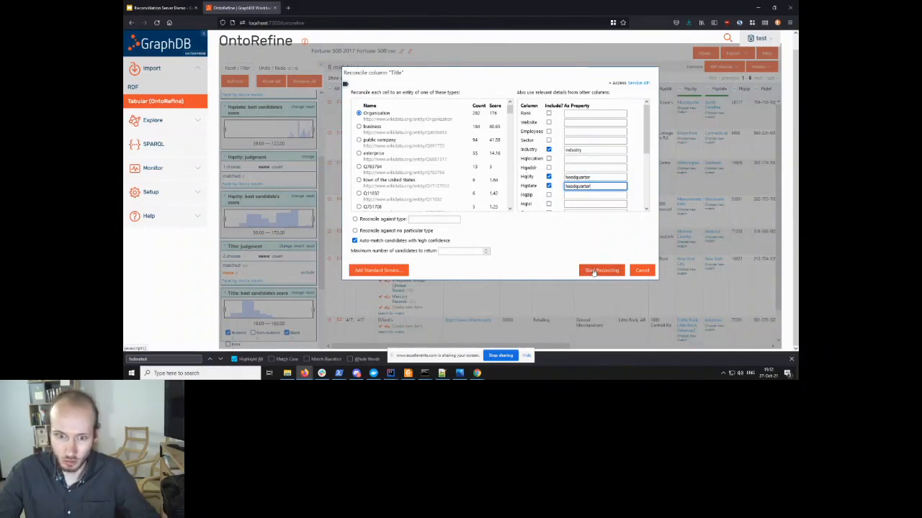
click(591, 272)
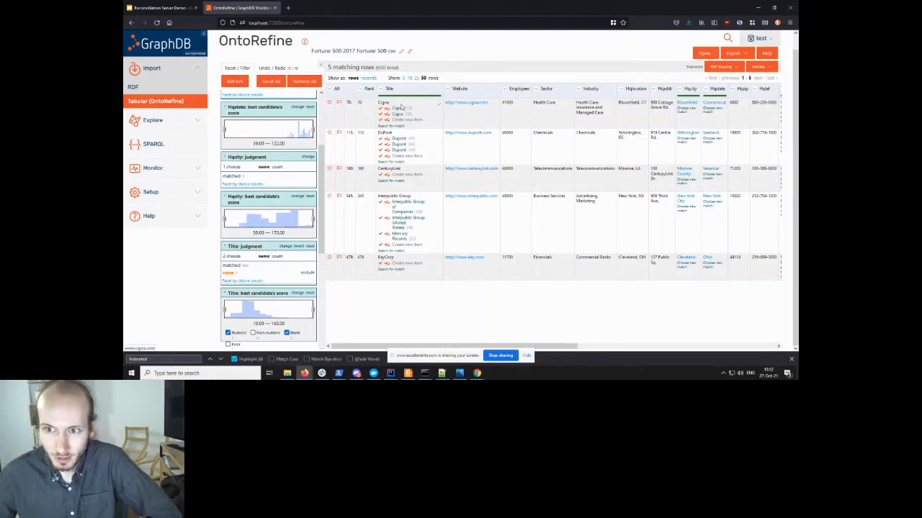
- Match the Cigna title and all identical cells to the candidate described as an American health services organization
mouse_move(398, 113)
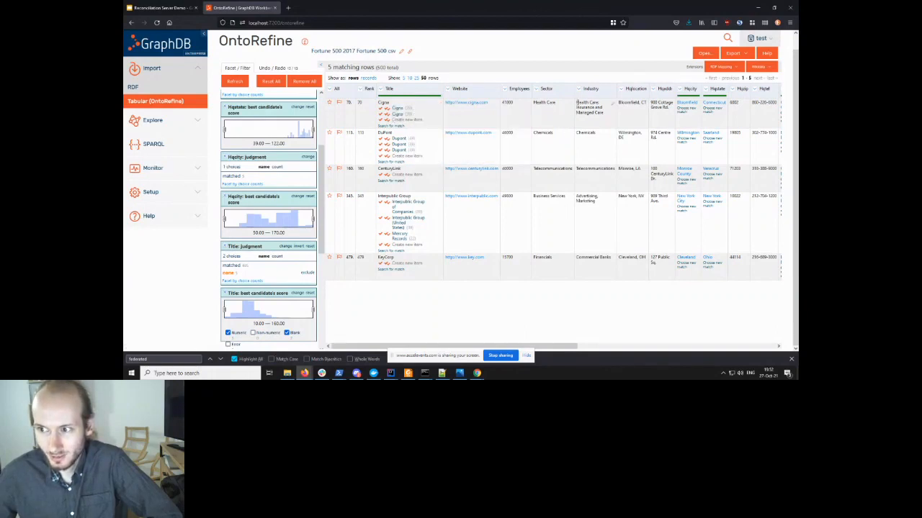
drag(577, 103, 603, 113)
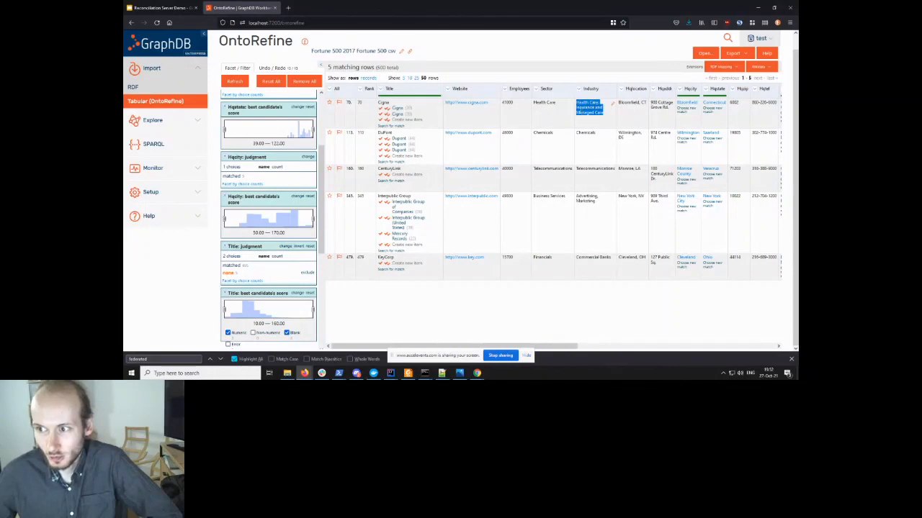
mouse_move(396, 111)
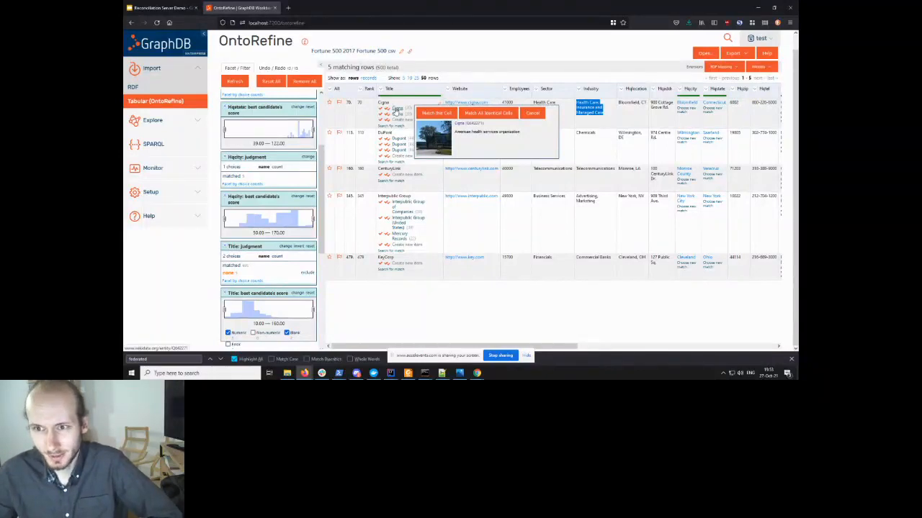
click(386, 109)
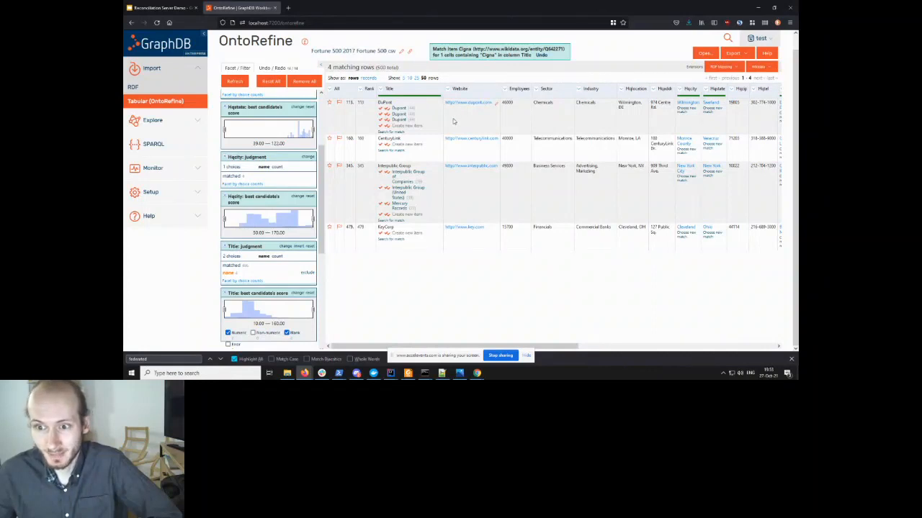
- Match the Interpublic Group title and all identical cells to the Interpublic Group of Companies candidate
mouse_move(408, 175)
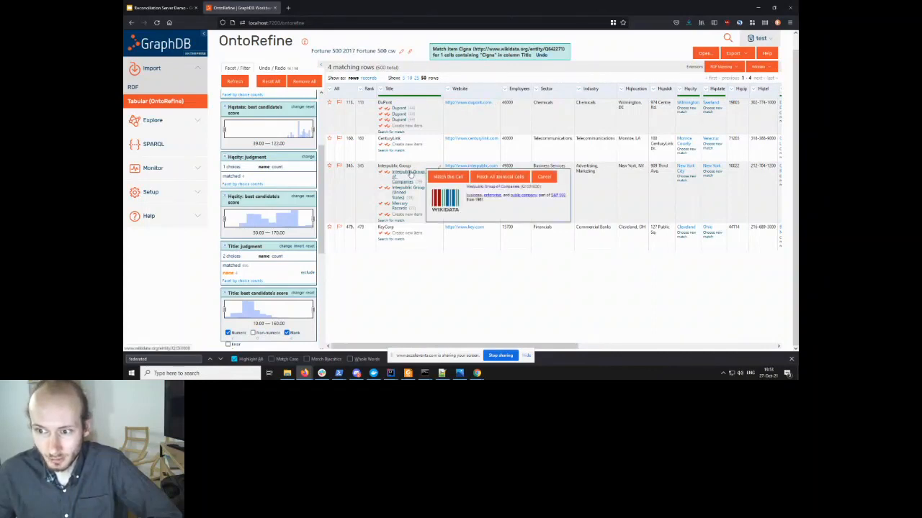
mouse_move(398, 193)
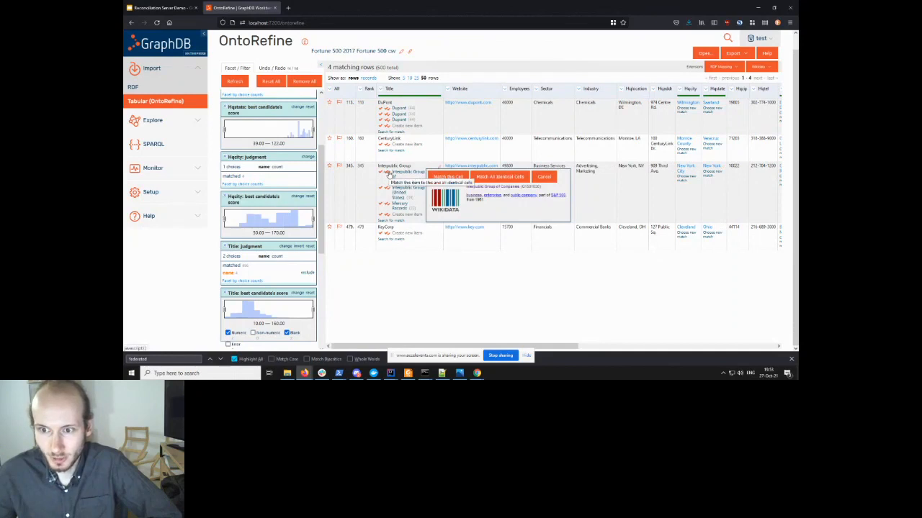
click(388, 175)
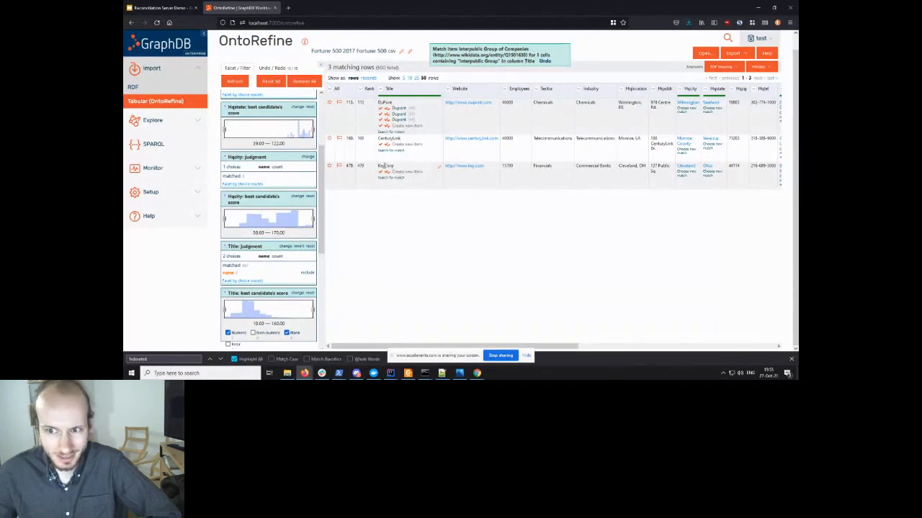
double_click(384, 166)
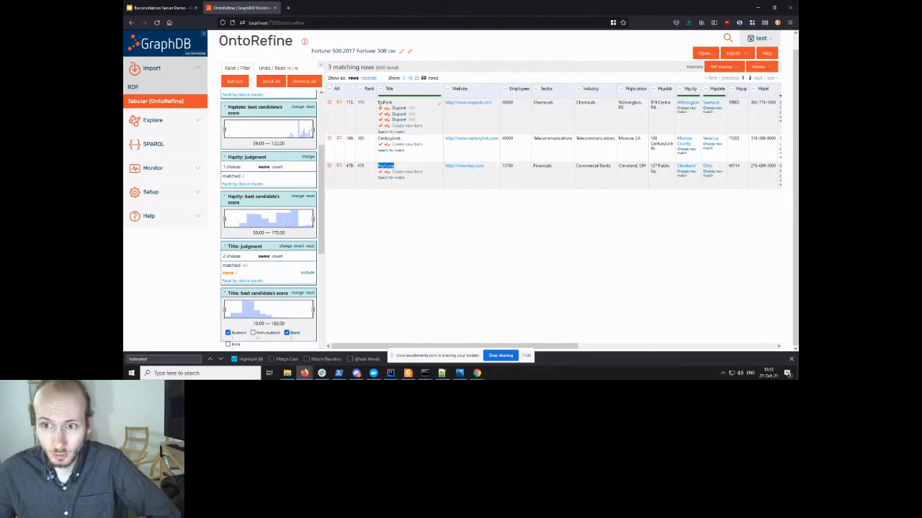
drag(379, 104, 386, 104)
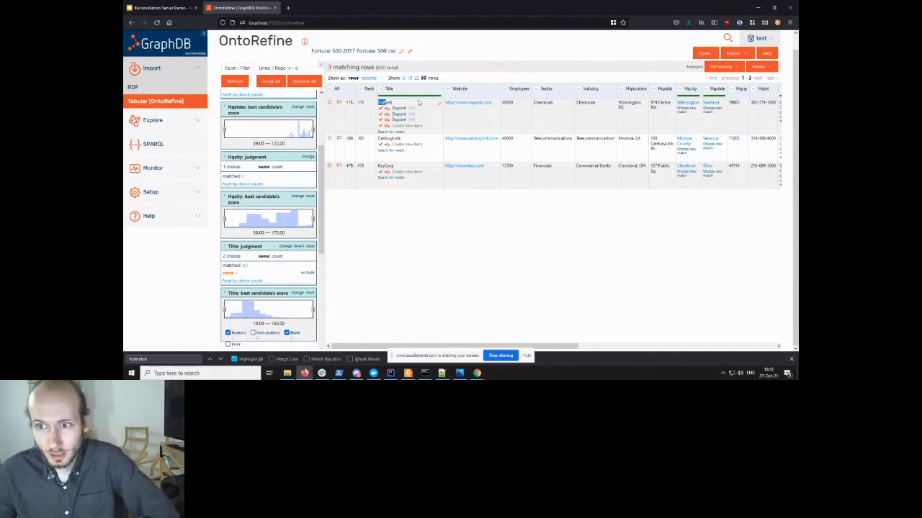
mouse_move(412, 114)
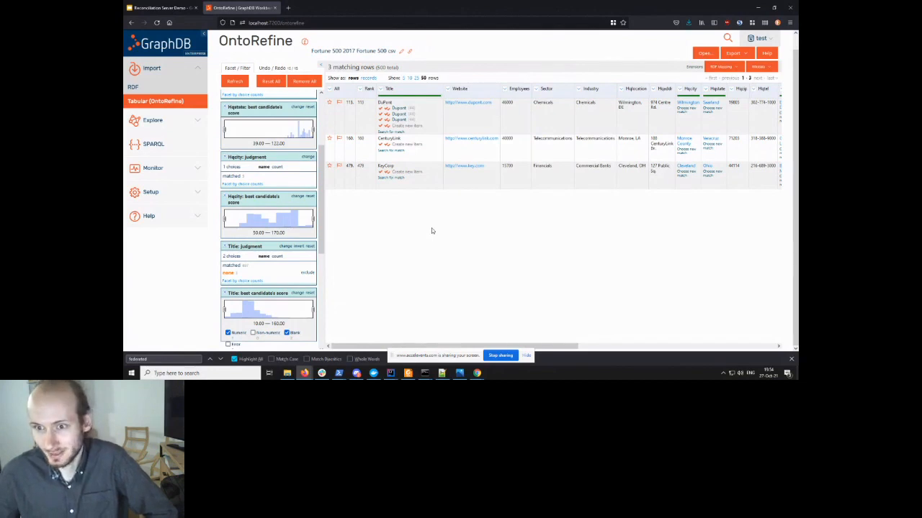
- Leave the Fortune 500 project and open the existing recipes csv project
scroll(431, 230, up, 2)
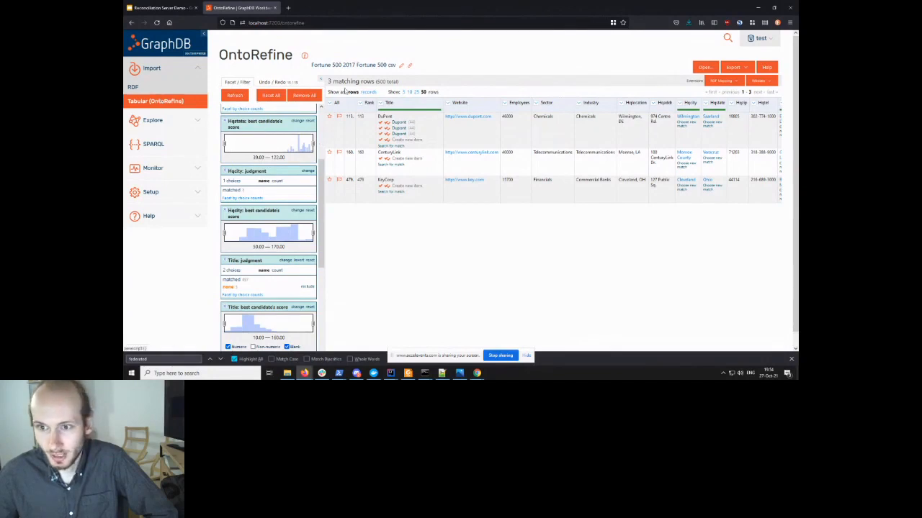
click(703, 68)
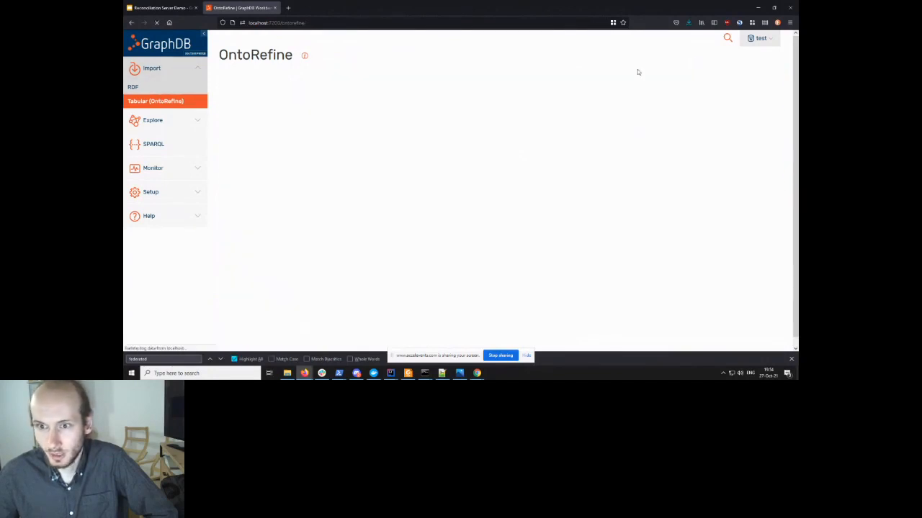
click(252, 92)
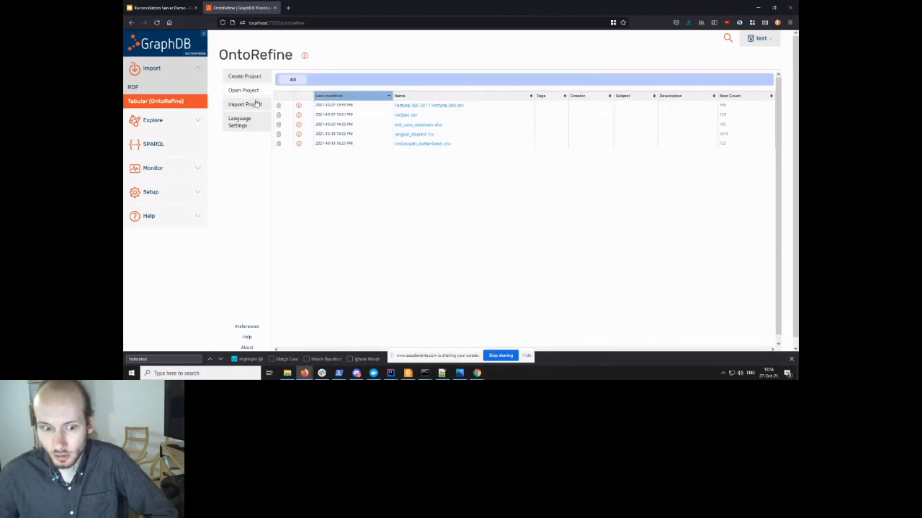
click(406, 117)
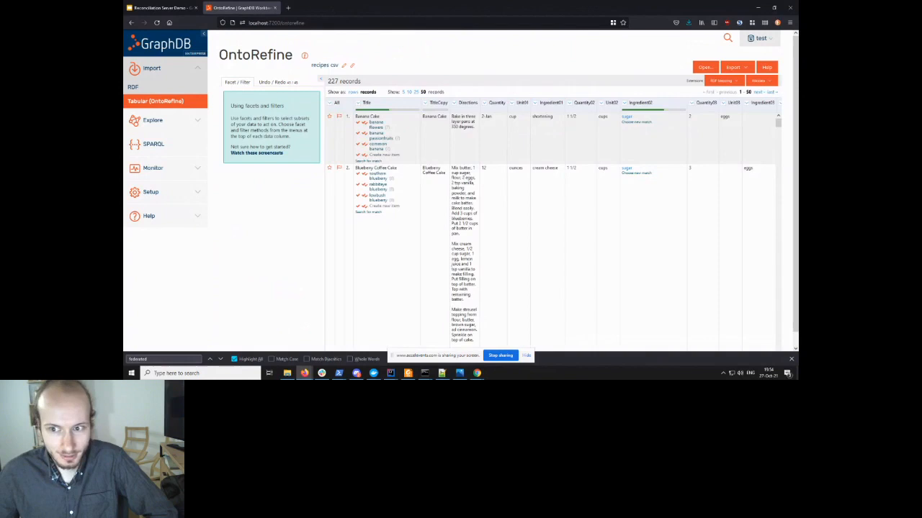
click(626, 103)
mouse_move(638, 183)
click(684, 189)
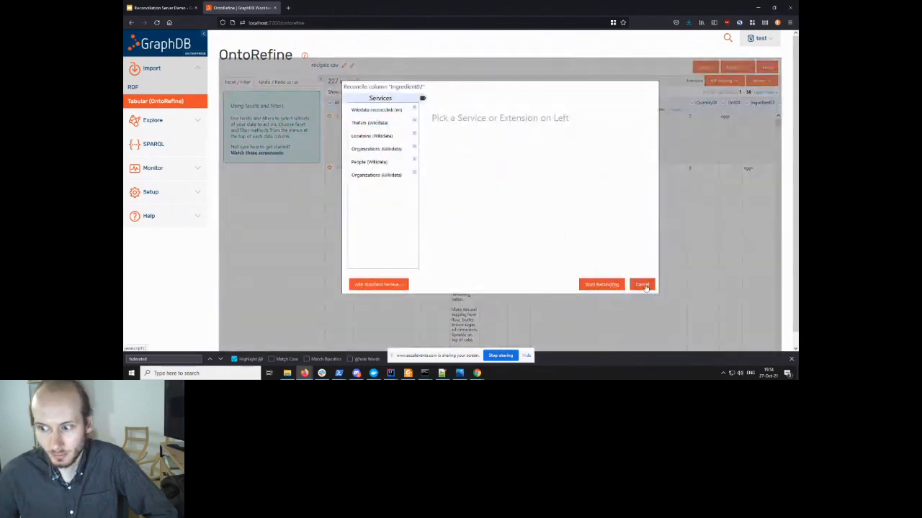
click(643, 286)
- Clear the reconciliation data of the Ingredient02 column
click(625, 103)
mouse_move(637, 190)
mouse_move(679, 213)
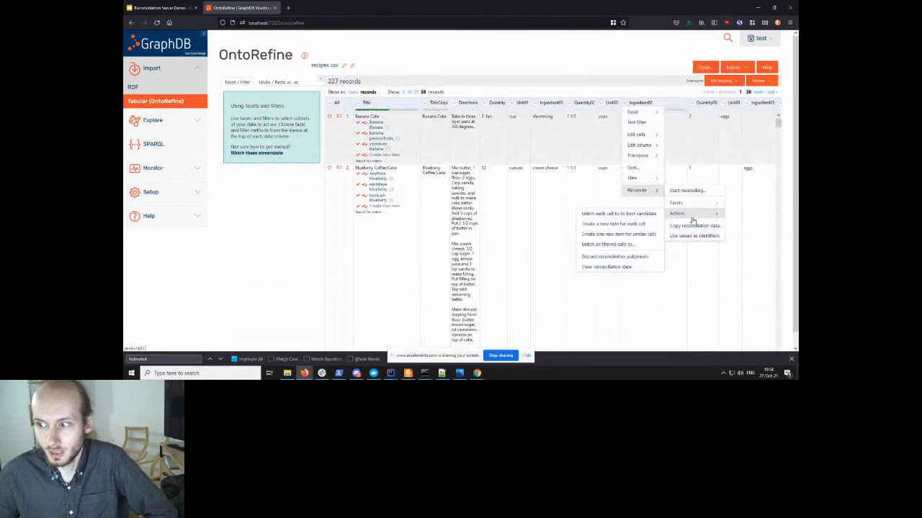
click(623, 267)
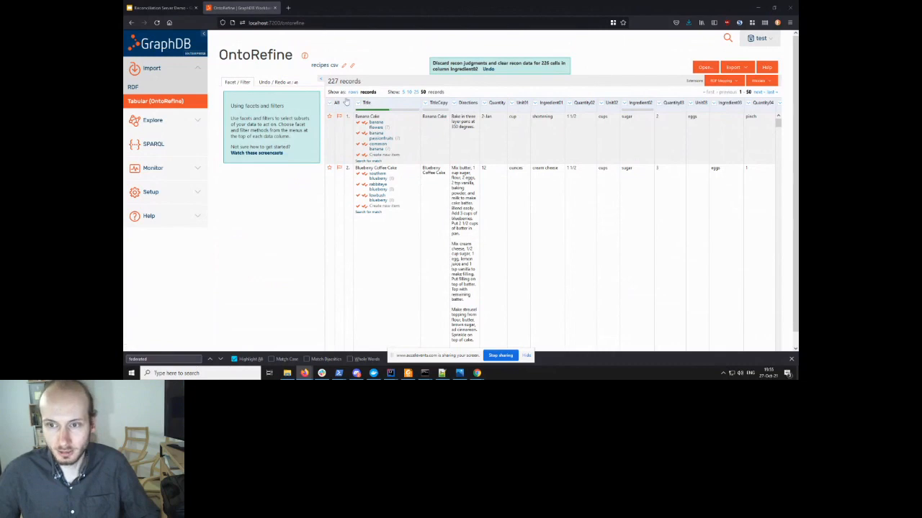
- Open the cookbook repository's recipes.csv file on GitHub in a new browser tab and look through its recipe rows
click(288, 7)
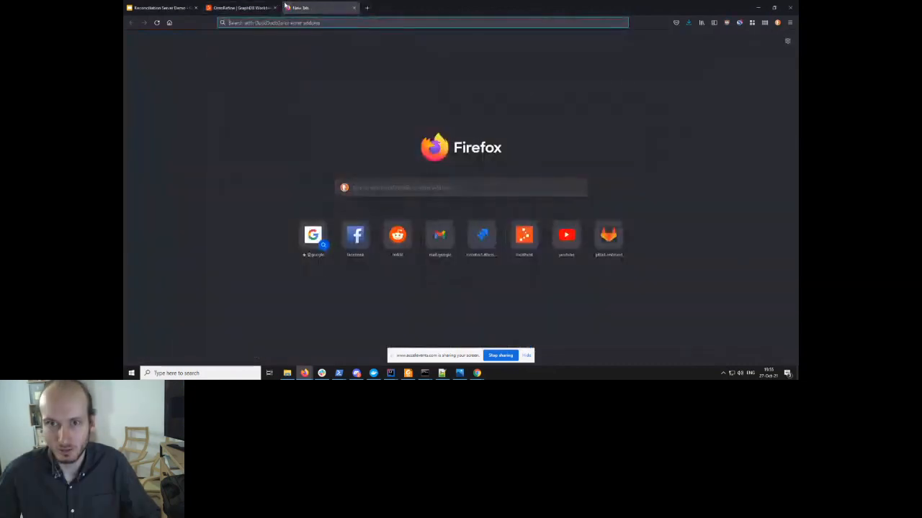
text(https://github.com/cweber/cookbook/blob/master/recipes.csv)
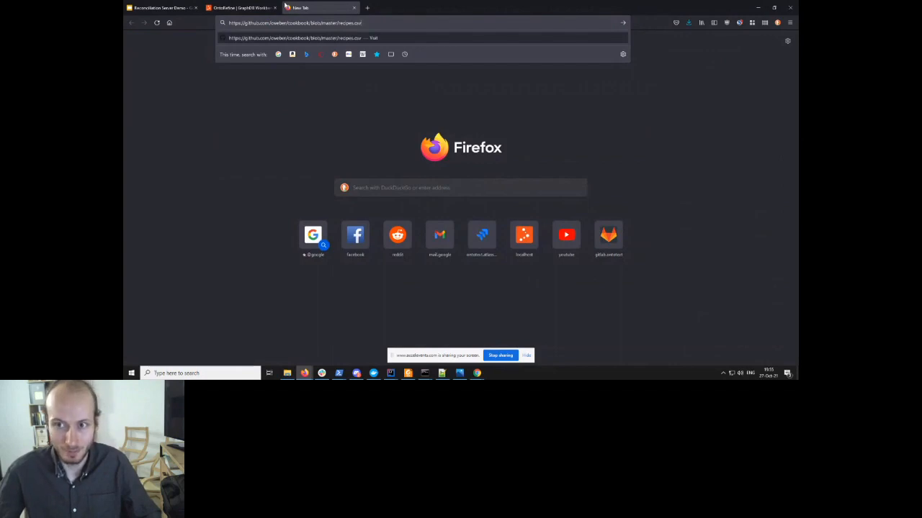
key(Return)
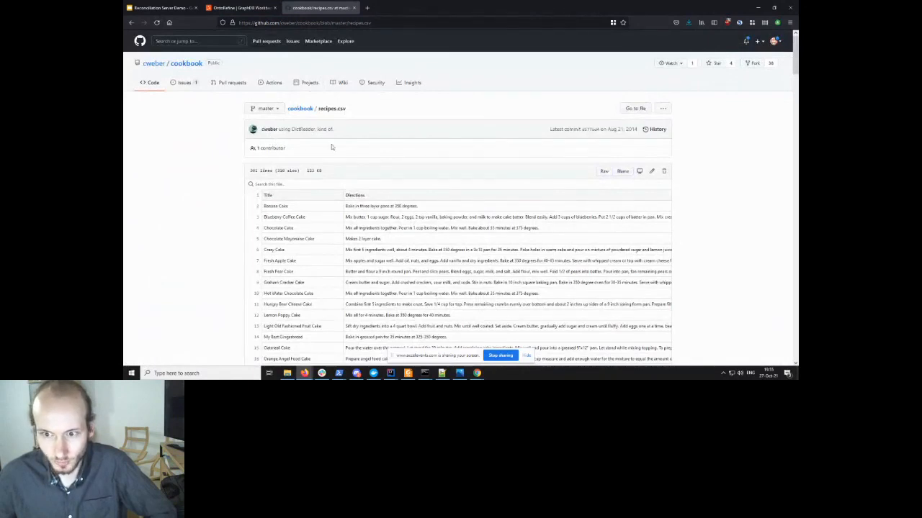
scroll(331, 147, down, 2)
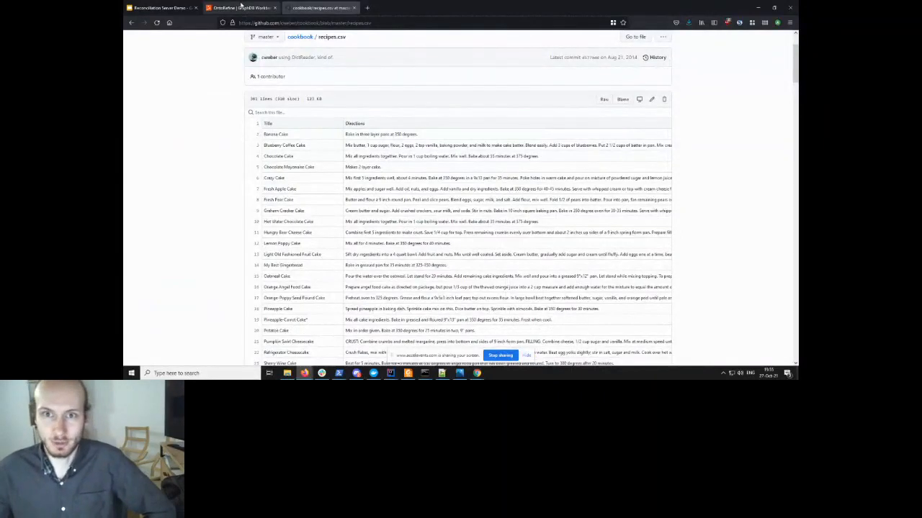
- Return to the OntoRefine recipes project and reconcile the Ingredient02 column with the Wikidata reconci.link (en) service against the scholarly article type
click(242, 7)
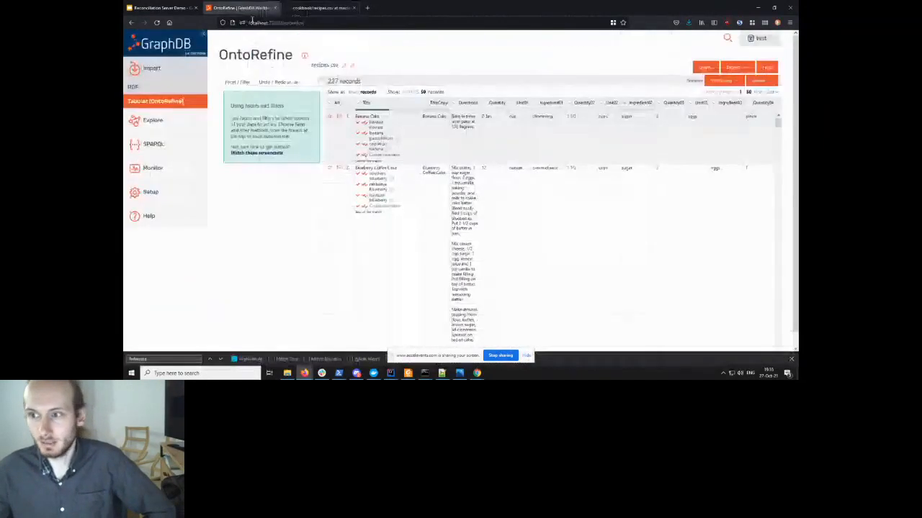
click(626, 104)
mouse_move(641, 191)
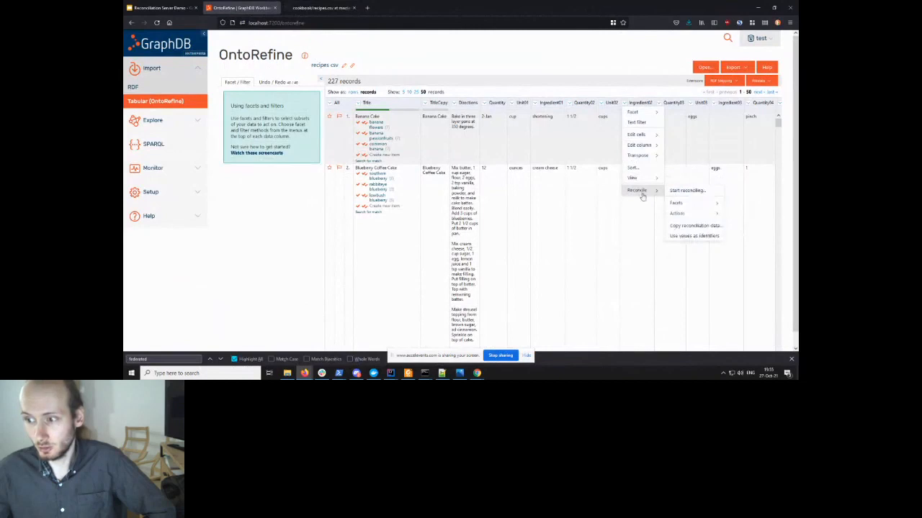
click(684, 190)
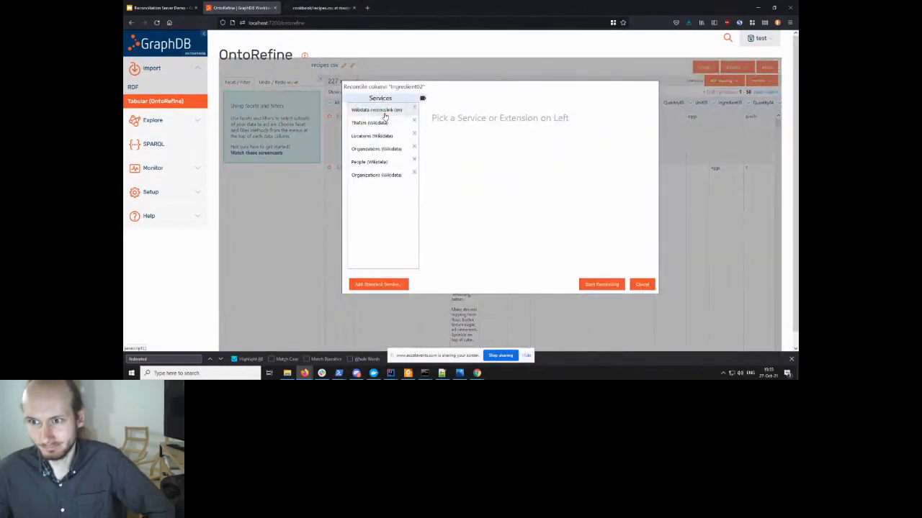
click(386, 111)
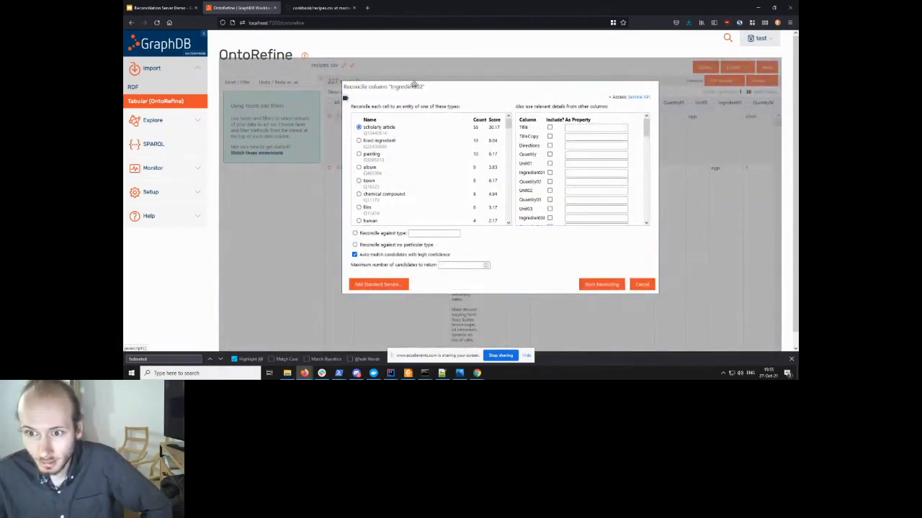
drag(414, 85, 455, 133)
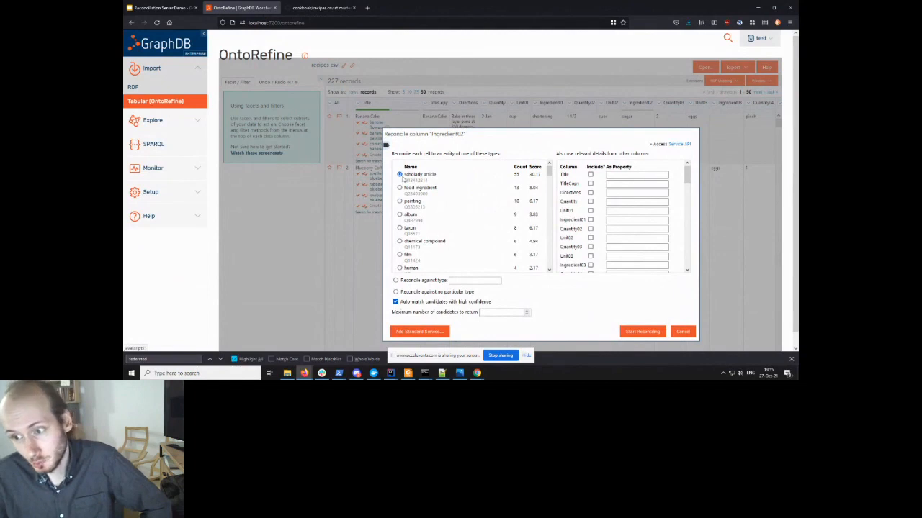
click(635, 332)
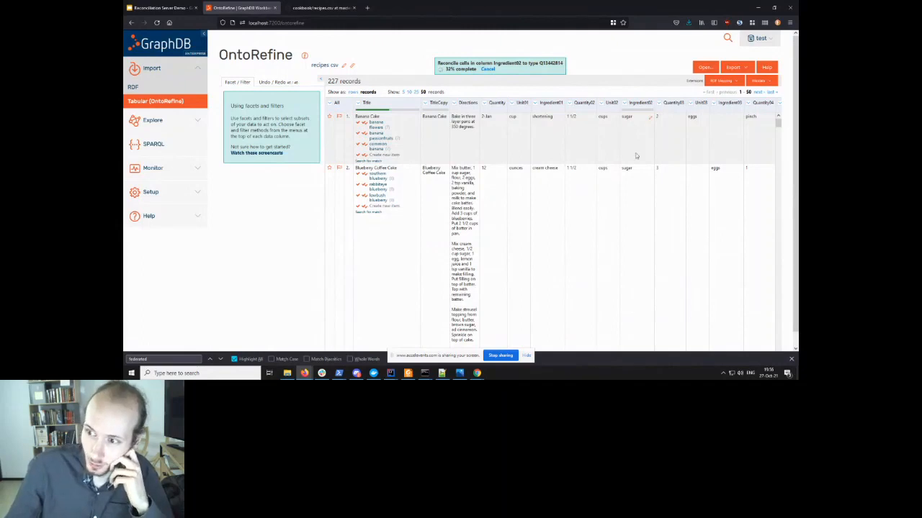
- Look through the Ingredient02 values and follow the reconciliation progress, then examine the candidates proposed for sugar
scroll(633, 182, down, 3)
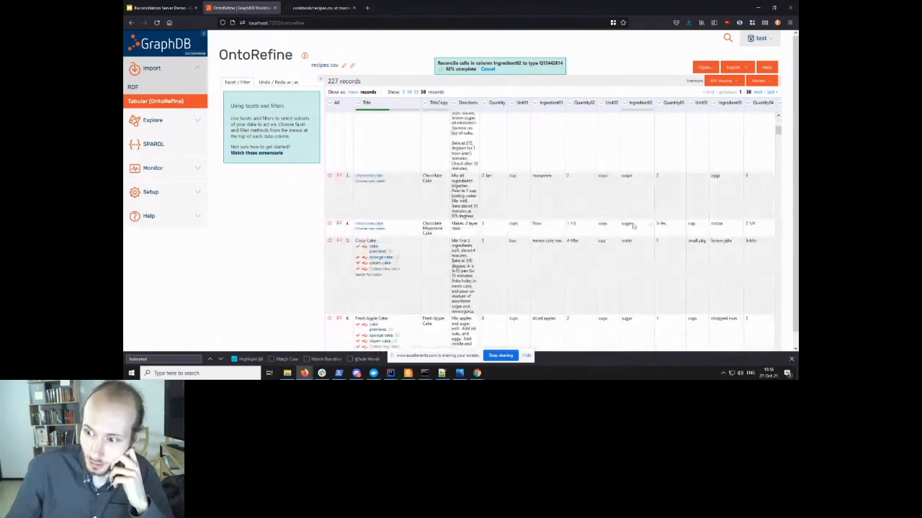
scroll(633, 182, down, 1)
double_click(627, 182)
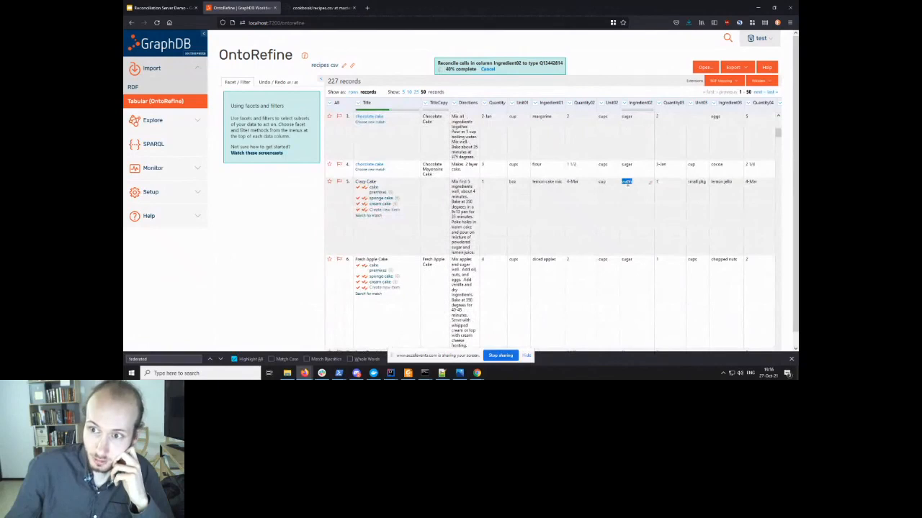
scroll(627, 183, up, 4)
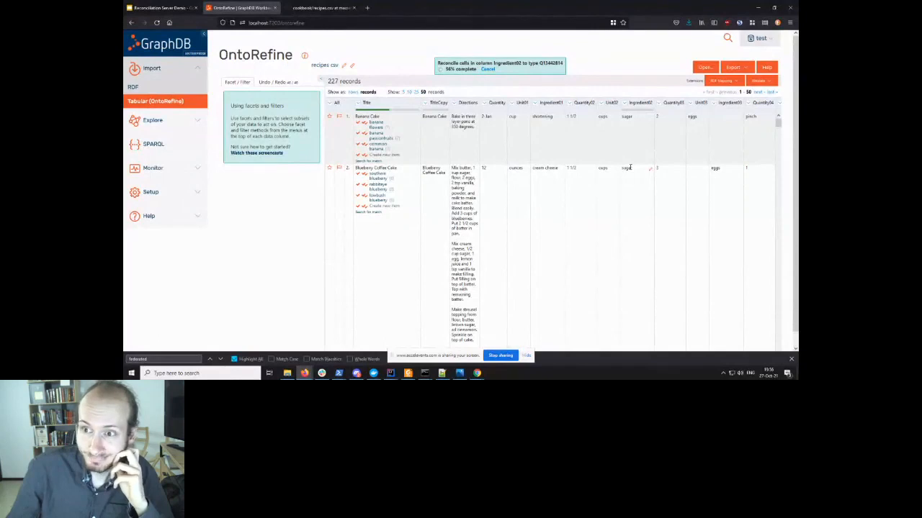
drag(448, 68, 477, 69)
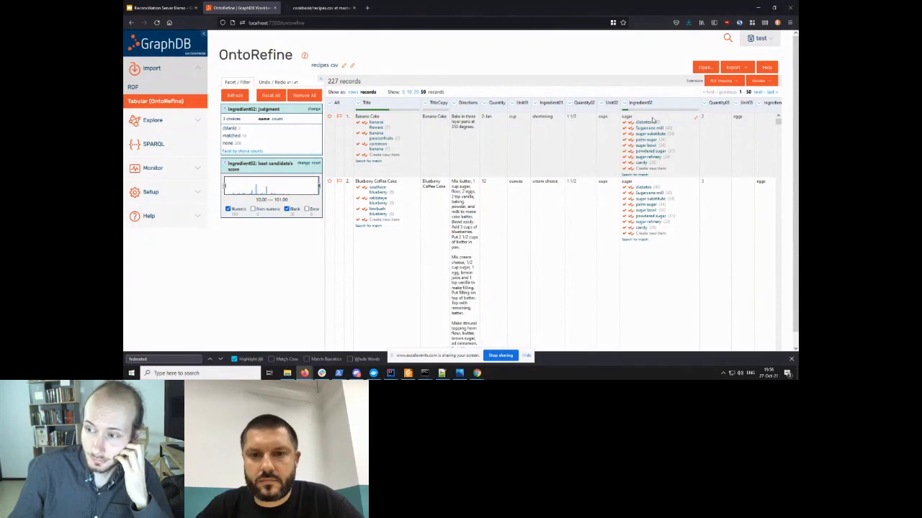
mouse_move(645, 124)
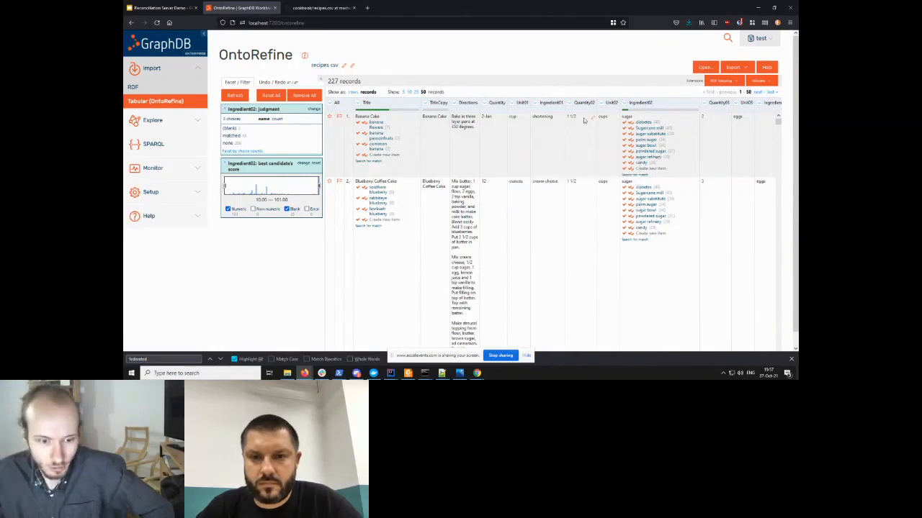
- Clear the Wikidata reconciliation data from the Ingredient02 column
click(623, 102)
mouse_move(638, 190)
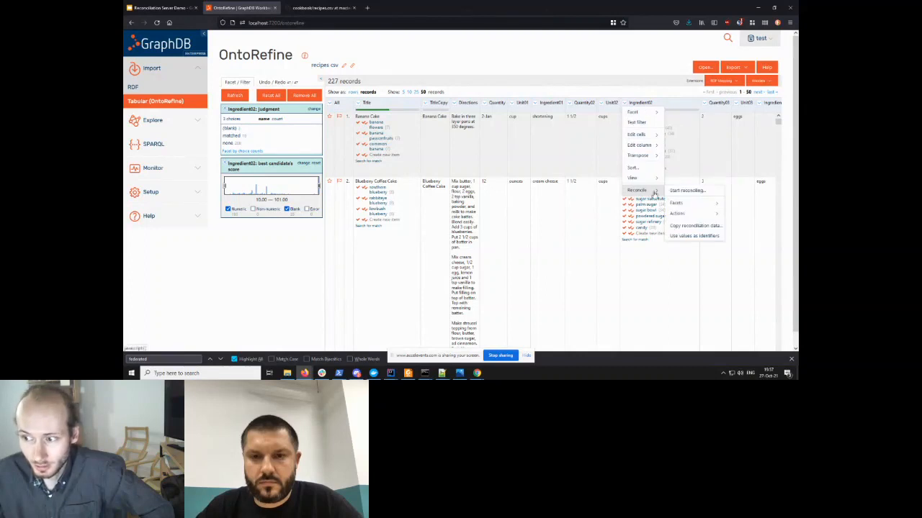
mouse_move(680, 214)
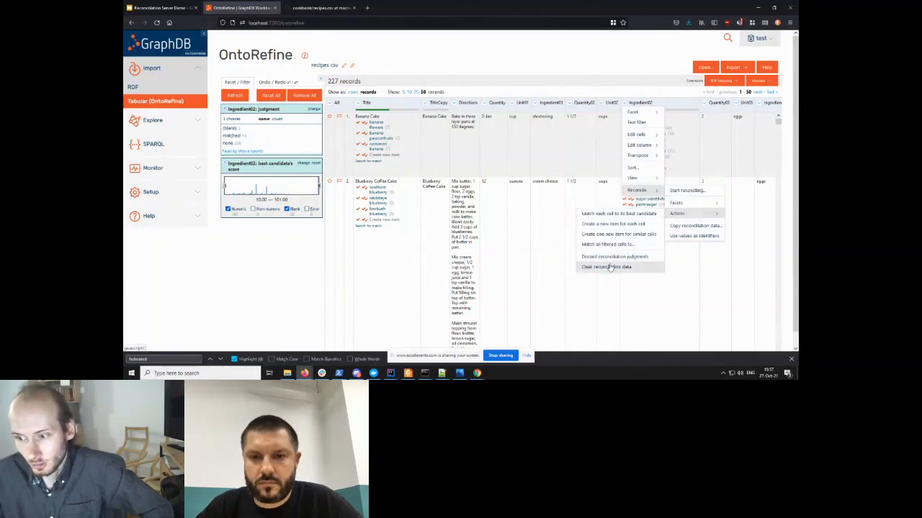
click(608, 267)
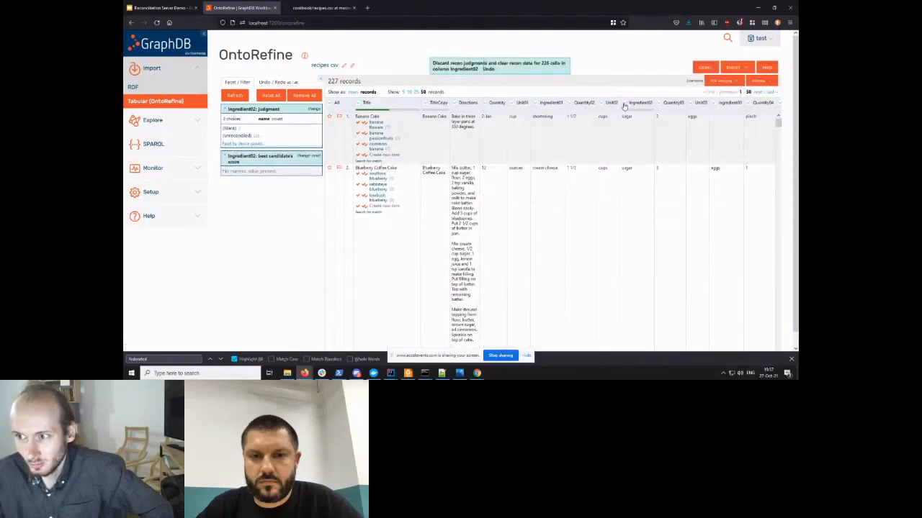
- Reconcile the Ingredient02 column with the second listed service against the core#Langual type, auto-matching candidates with high confidence
click(623, 103)
mouse_move(635, 190)
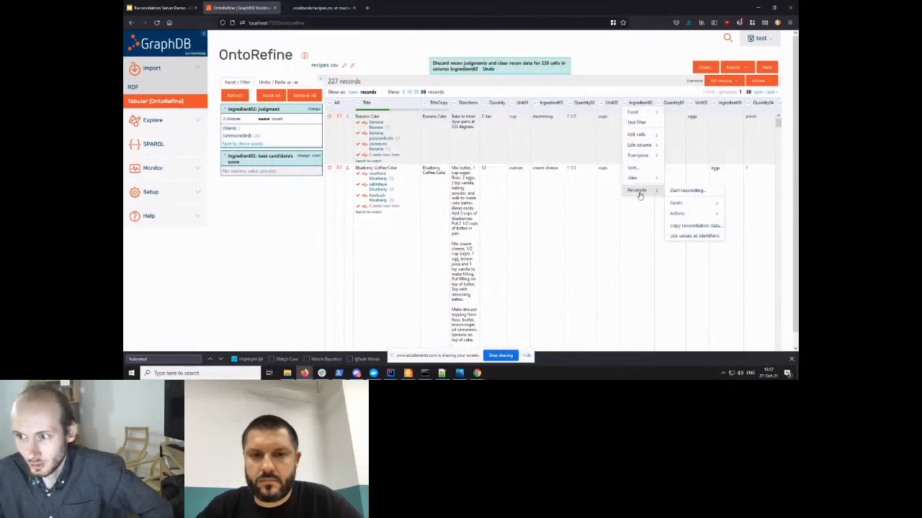
click(688, 190)
click(372, 126)
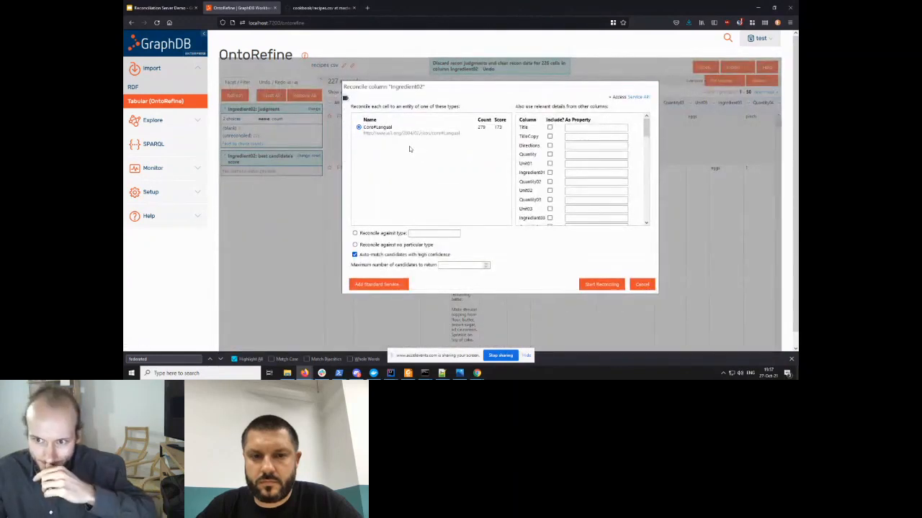
click(600, 285)
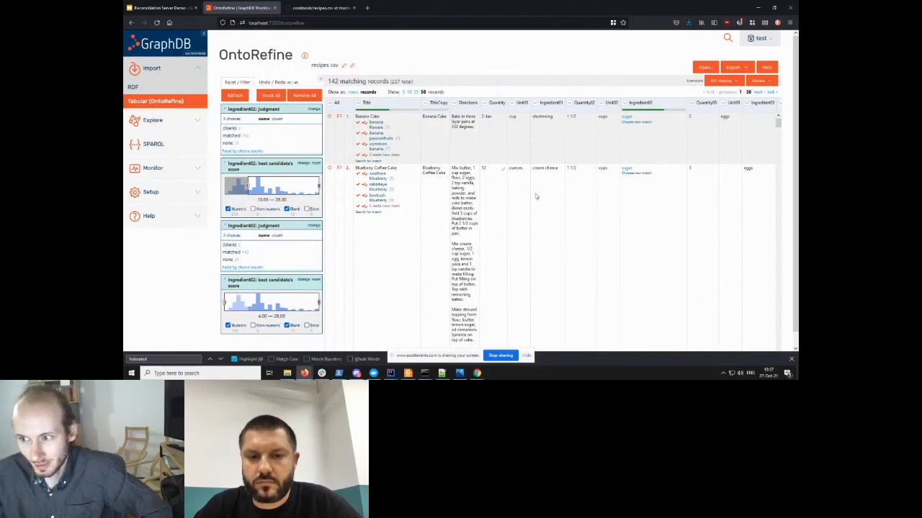
- Discard the Ingredient02 sugar match for Fresh Apple Cake and match it and all identical cells to the sugar candidate
scroll(535, 195, down, 3)
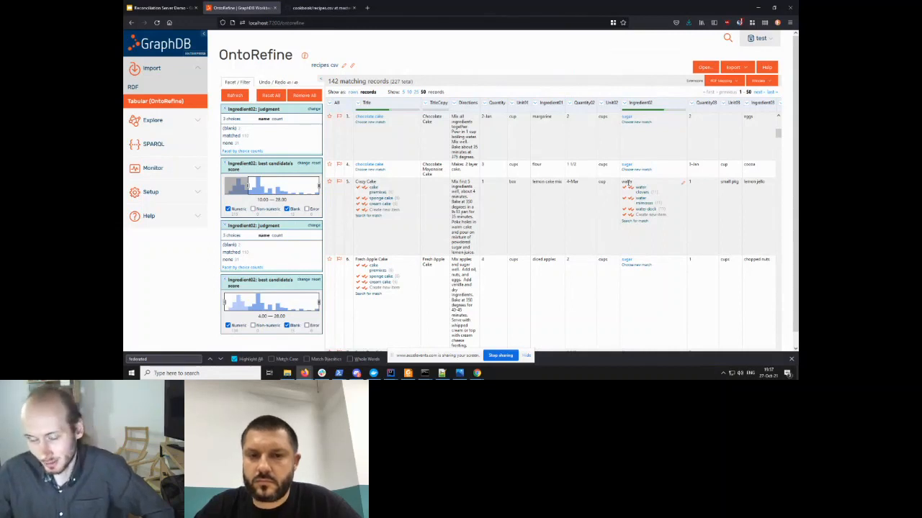
scroll(671, 216, down, 1)
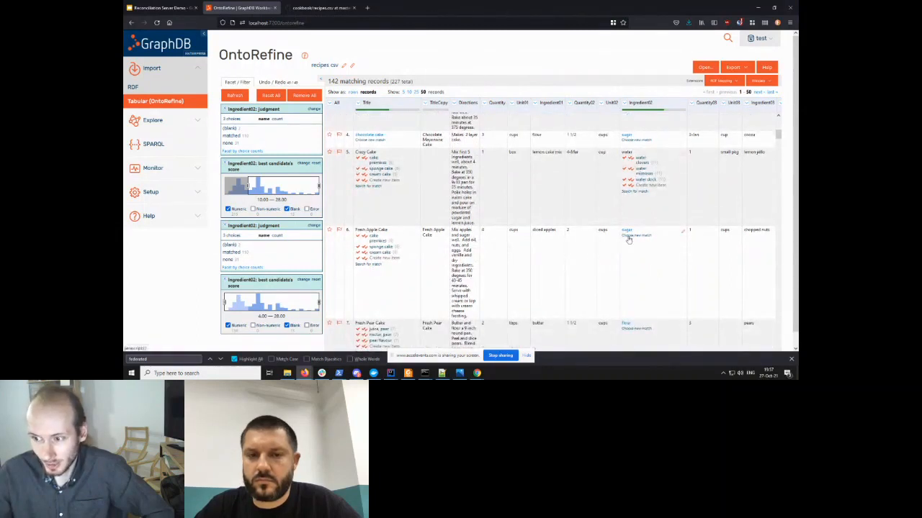
click(631, 235)
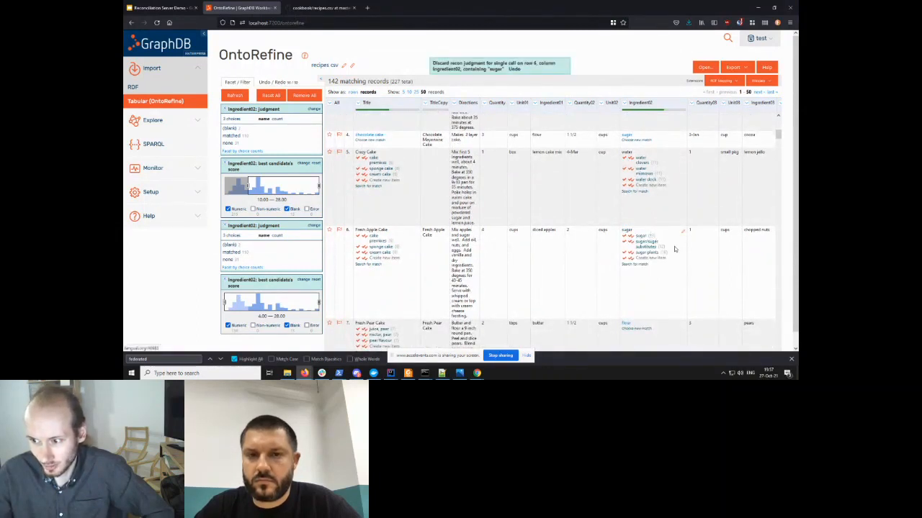
click(631, 236)
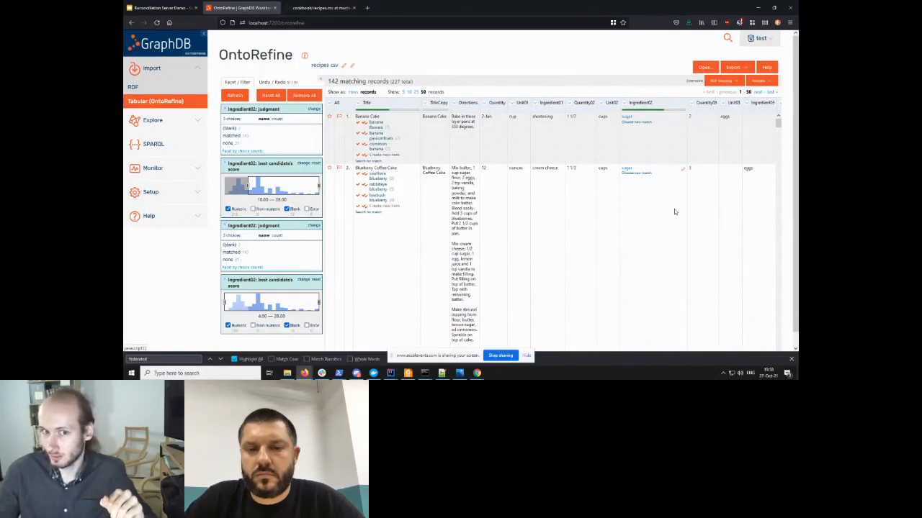
- Return to the GraphDB Workbench home page, close the find bar and switch to the webinar session in Chrome
click(164, 46)
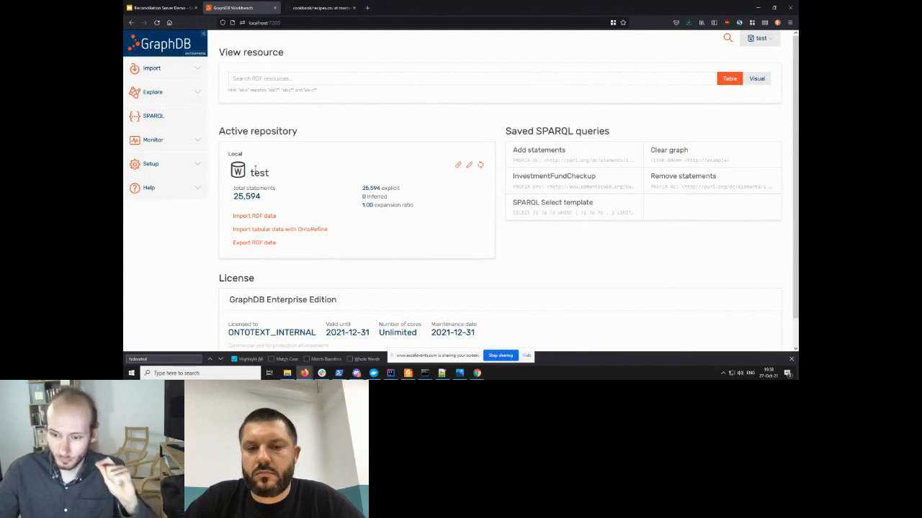
click(791, 359)
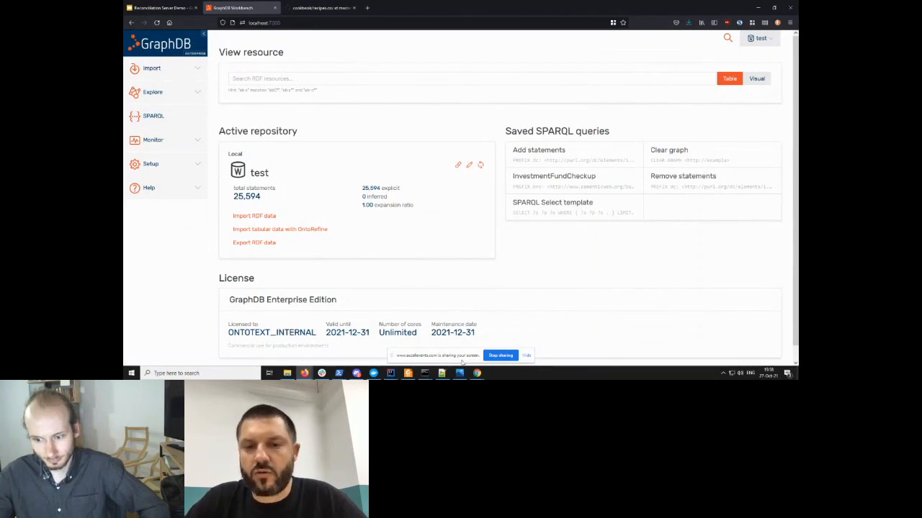
mouse_move(476, 370)
click(437, 344)
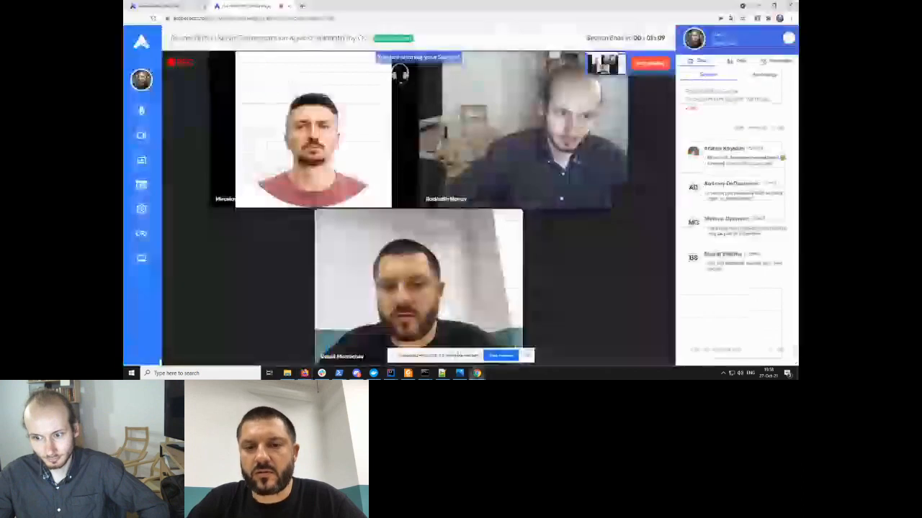